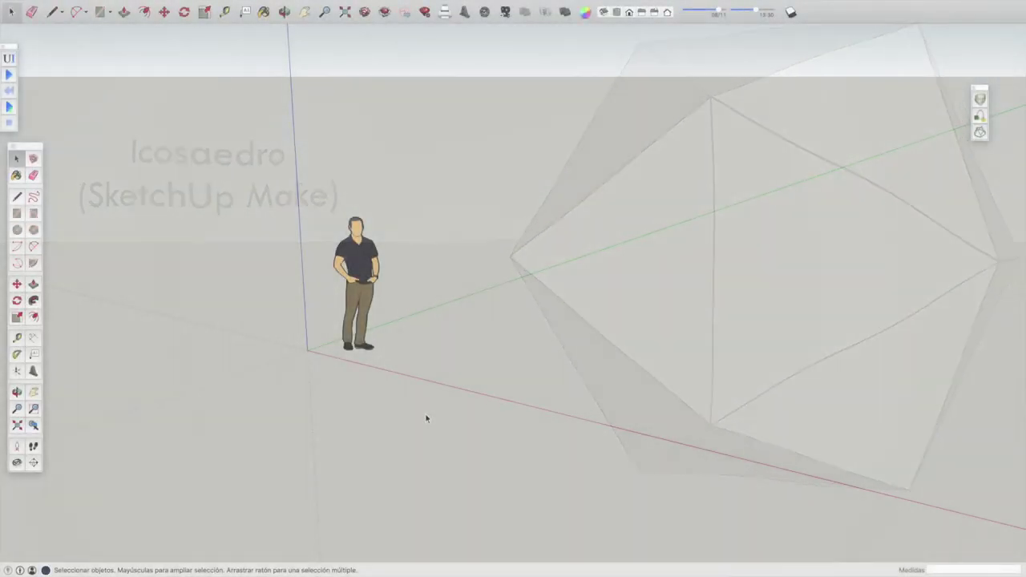
# Delete the default human scale figure and view the empty model from the top.
pyautogui.click(357, 306)
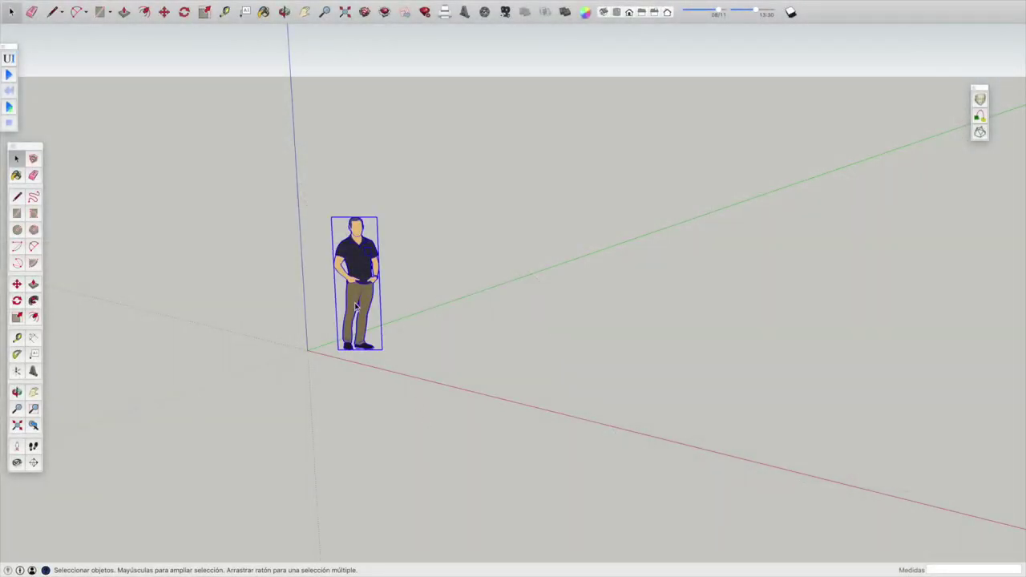
pyautogui.press('Delete')
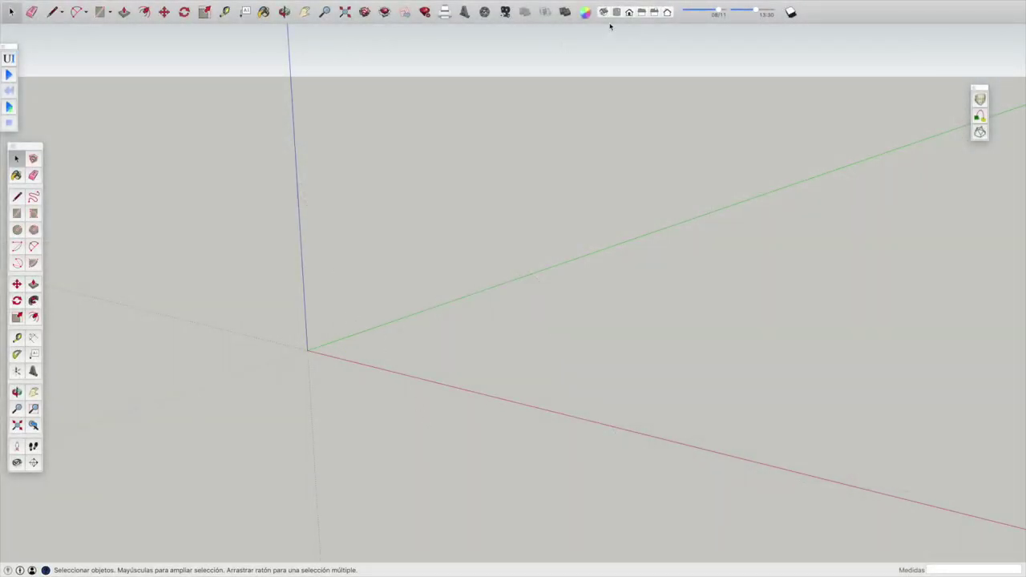
pyautogui.click(617, 13)
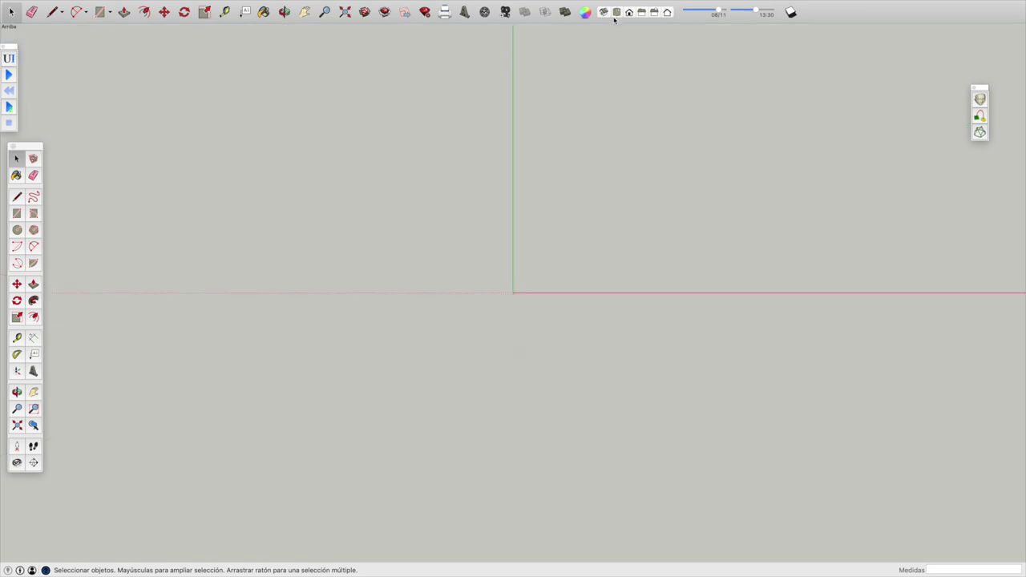
pyautogui.click(17, 214)
# Draw a 1228 × 1987 mm rectangle at the origin and cross it with both diagonals.
pyautogui.click(513, 292)
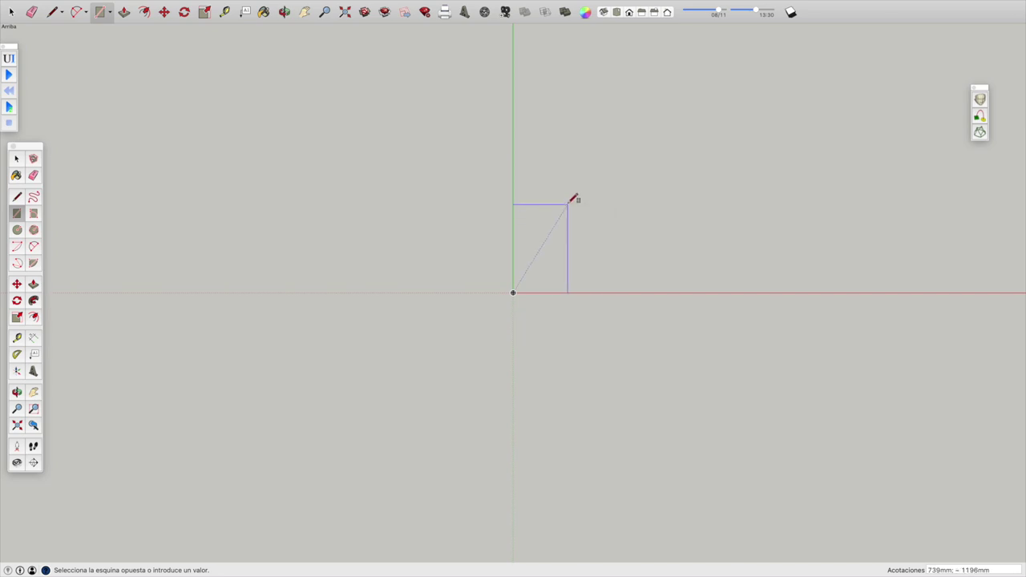
pyautogui.click(604, 146)
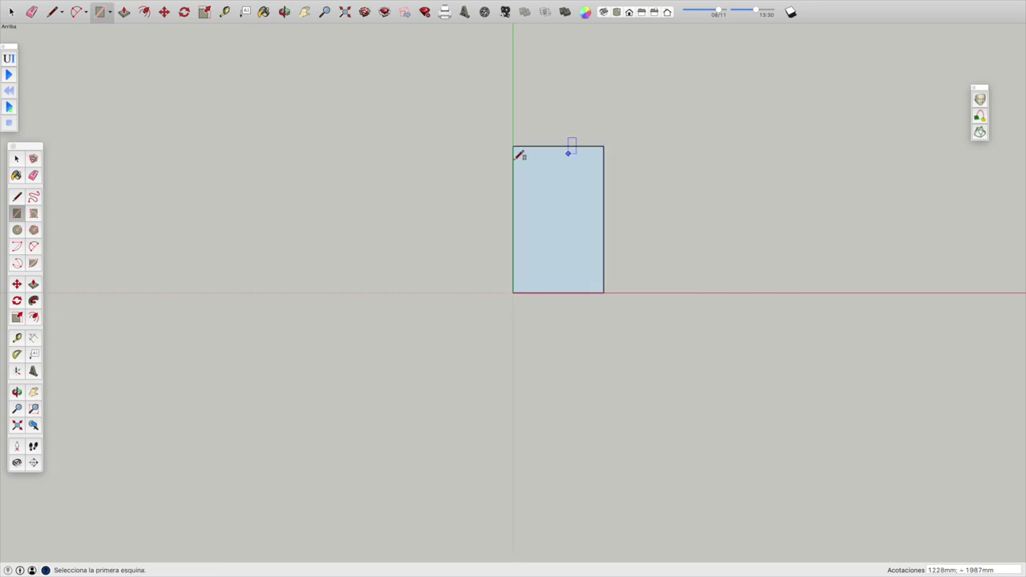
pyautogui.click(17, 198)
pyautogui.click(514, 146)
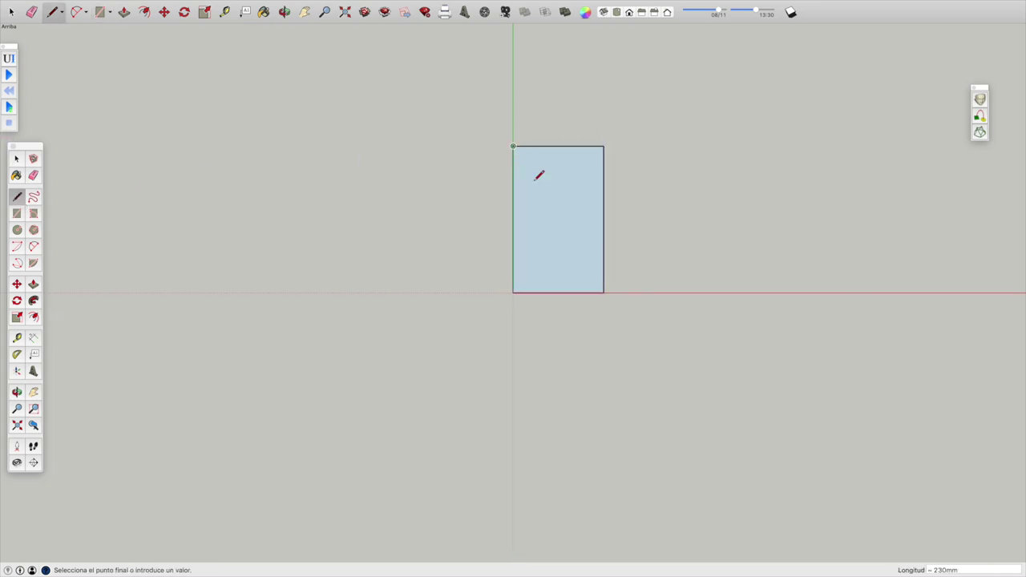
pyautogui.click(604, 292)
pyautogui.click(604, 146)
pyautogui.click(513, 291)
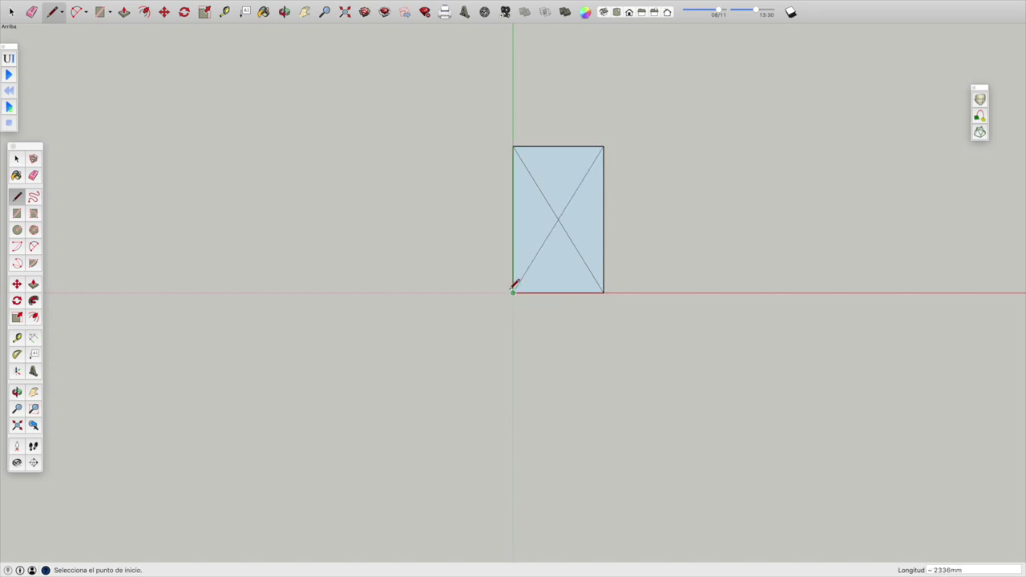
# Select the whole rectangle with its diagonals and bring up its context menu.
pyautogui.click(16, 160)
pyautogui.moveTo(477, 111); pyautogui.dragTo(667, 367)
pyautogui.rightClick(522, 242)
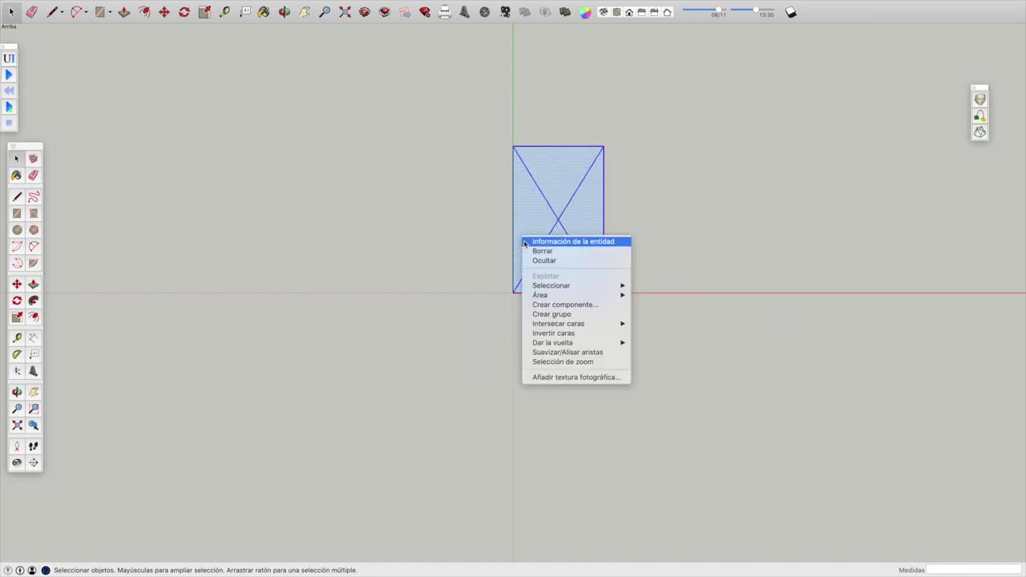
# Make the crossed rectangle a component and place a first copy to its left.
pyautogui.click(557, 304)
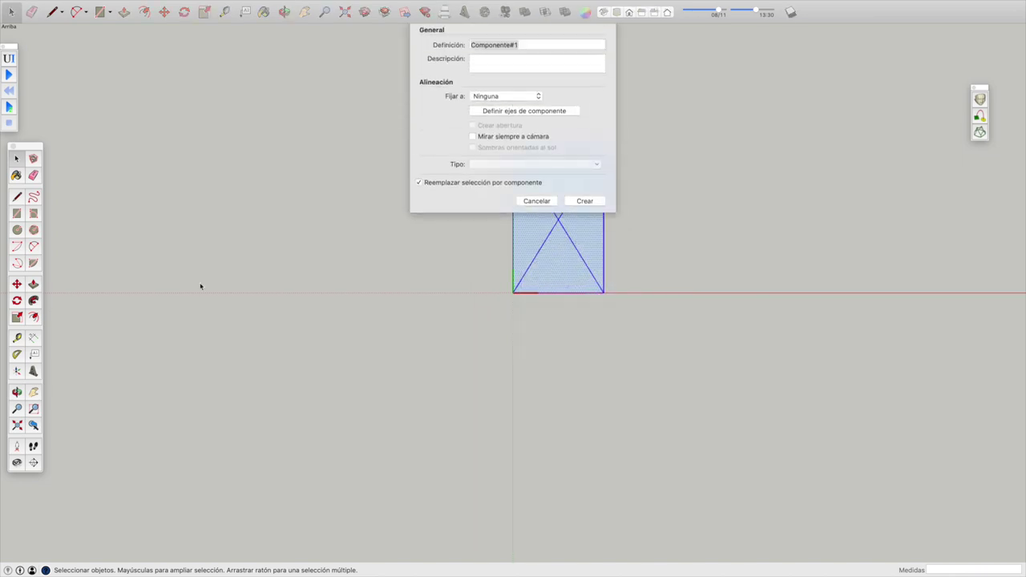
pyautogui.click(586, 210)
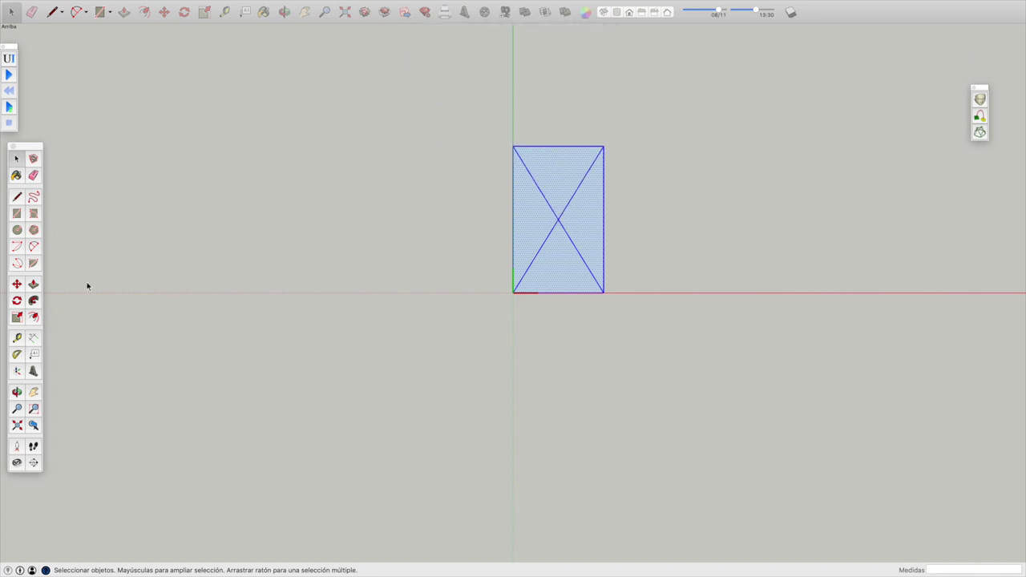
pyautogui.click(17, 285)
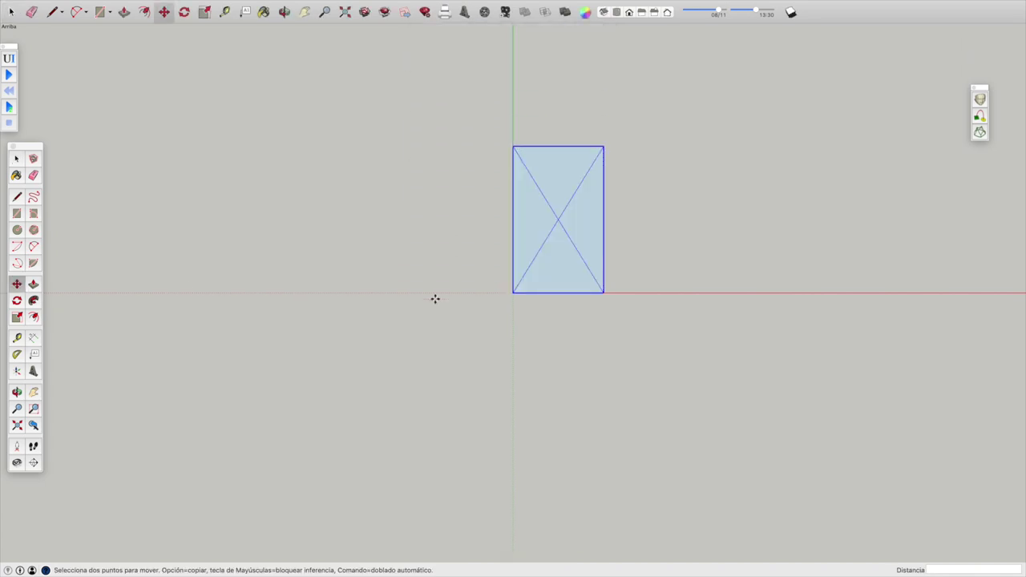
pyautogui.keyDown('alt'); pyautogui.click(514, 293); pyautogui.keyUp('alt')
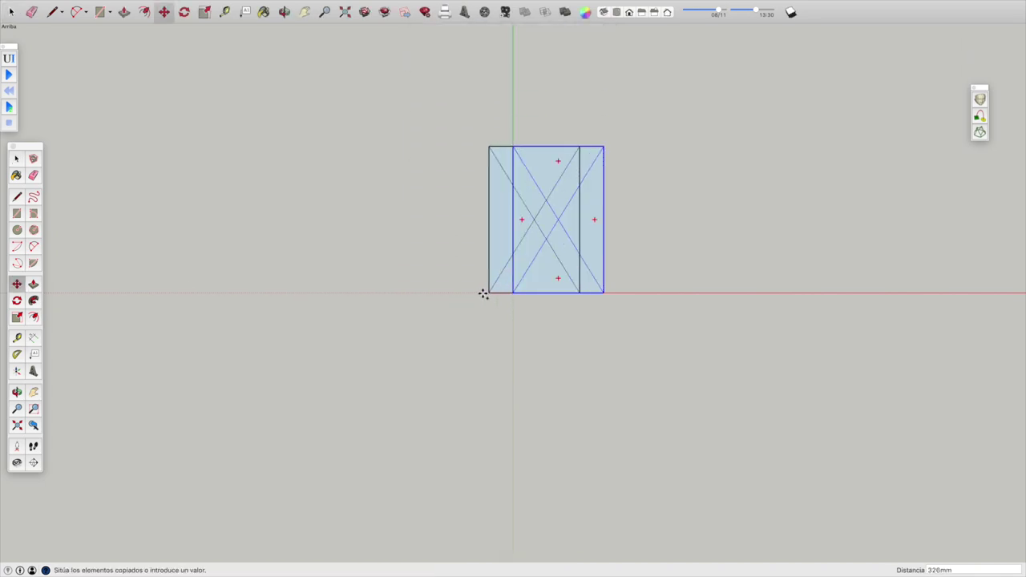
pyautogui.click(403, 294)
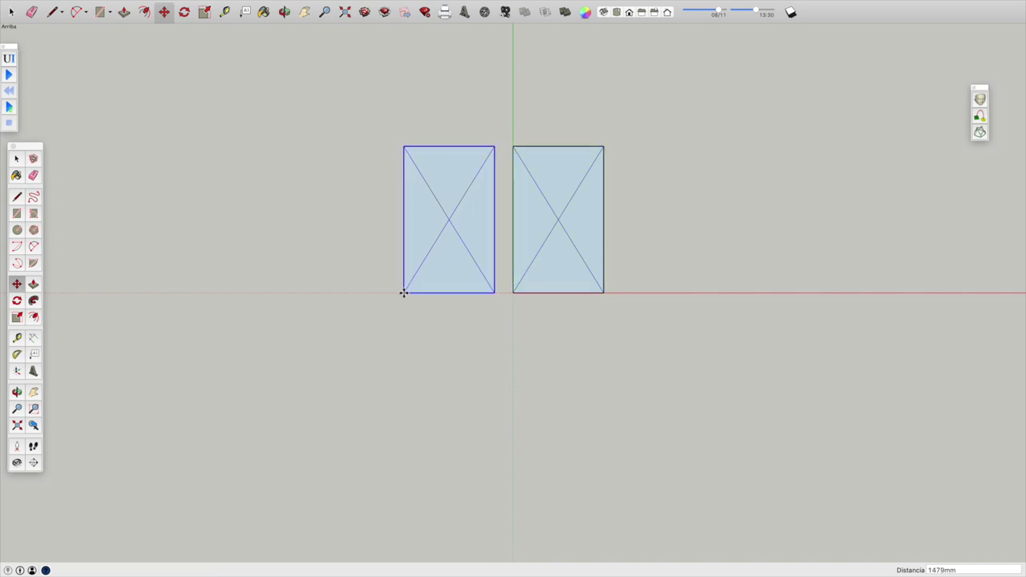
# Add a second copy further left along the red axis and view the panels in Iso.
pyautogui.keyDown('alt'); pyautogui.click(403, 293); pyautogui.keyUp('alt')
pyautogui.click(269, 292)
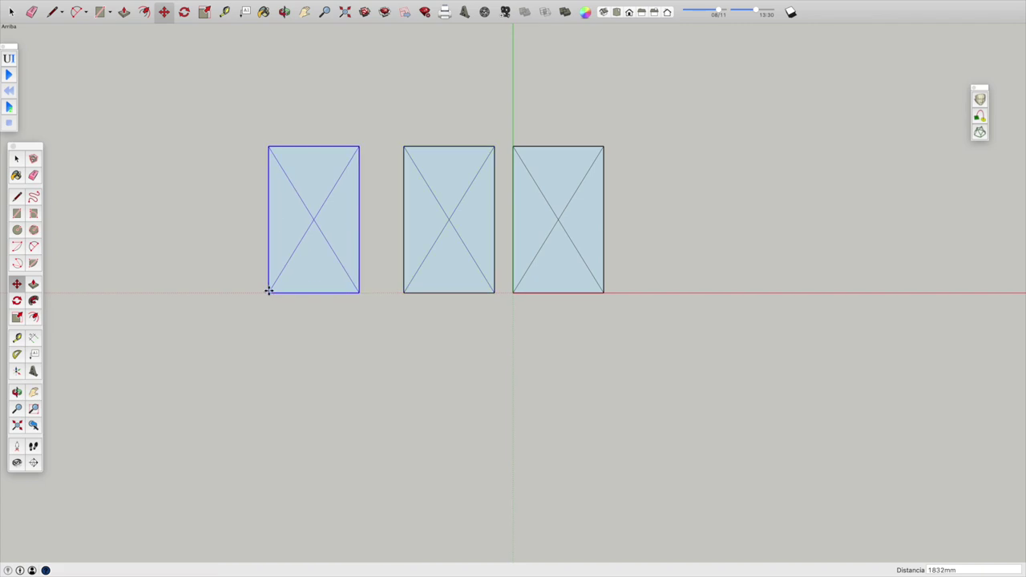
pyautogui.click(605, 12)
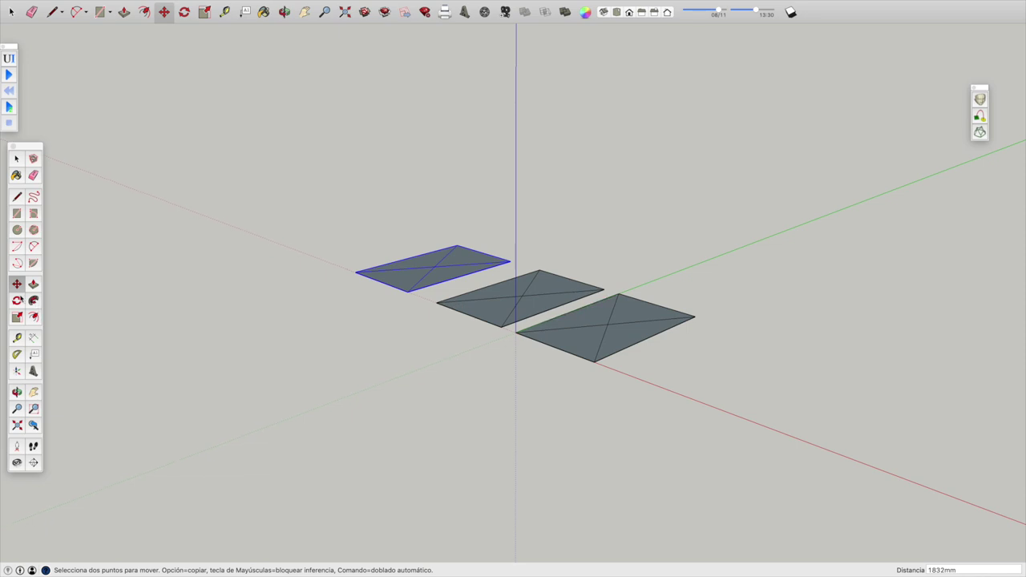
# Rotate the leftmost panel 90° about its edge so it stands upright.
pyautogui.scroll(2, 438, 282)
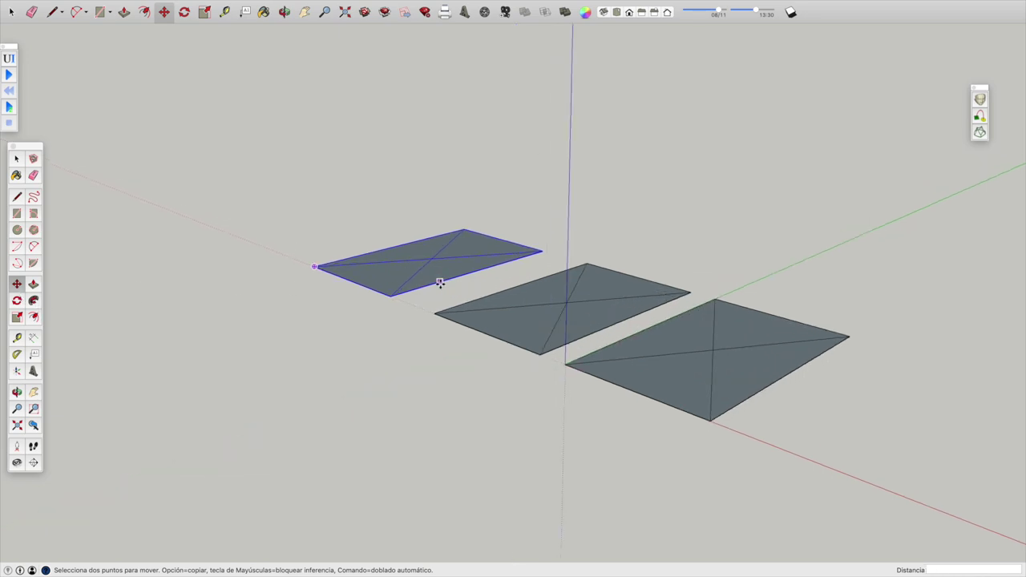
pyautogui.scroll(1, 438, 282)
pyautogui.press('q')
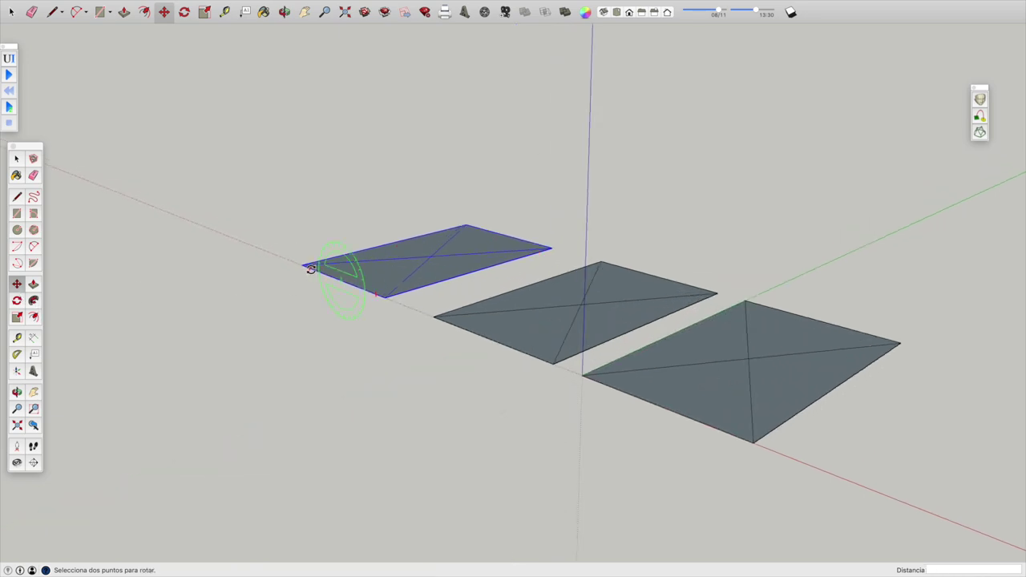
pyautogui.click(311, 269)
pyautogui.click(332, 270)
pyautogui.click(342, 268)
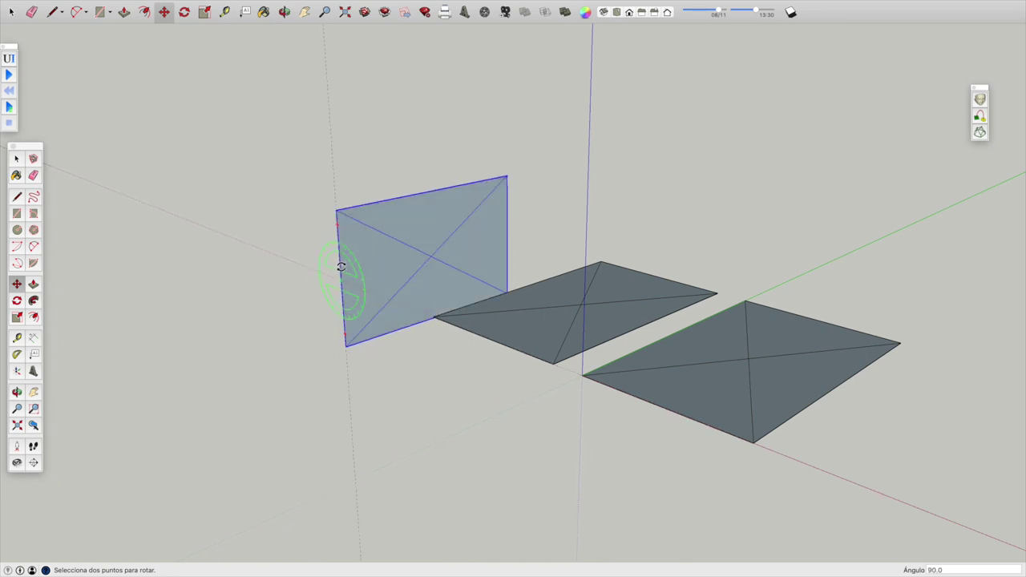
pyautogui.press('m')
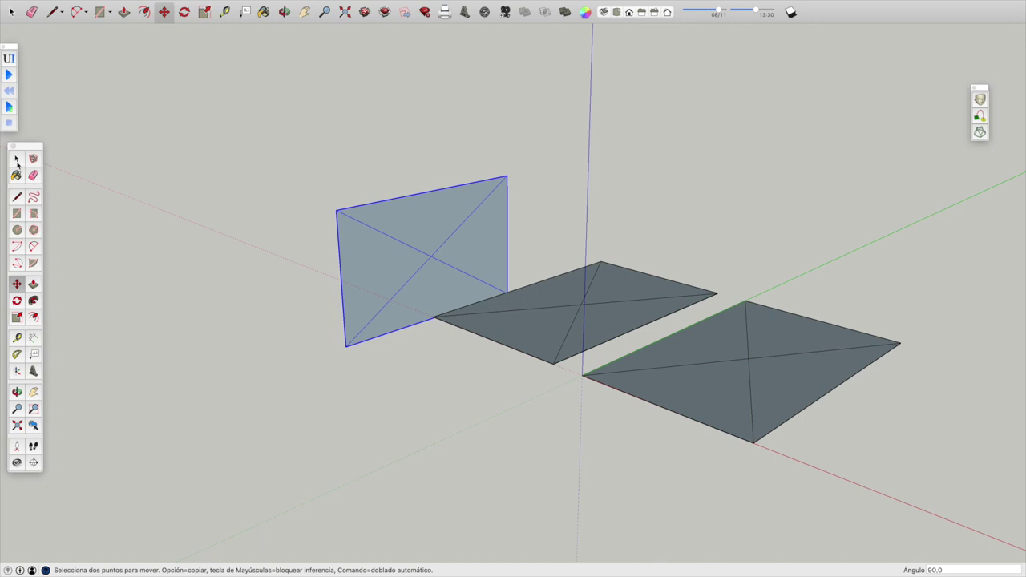
pyautogui.click(17, 159)
pyautogui.click(17, 284)
# Turn the upright panel 90° about the vertical blue axis.
pyautogui.click(284, 12)
pyautogui.moveTo(346, 130)
pyautogui.mouseDown()
pyautogui.moveTo(394, 179)
pyautogui.moveTo(428, 196)
pyautogui.mouseUp()
pyautogui.press('m')
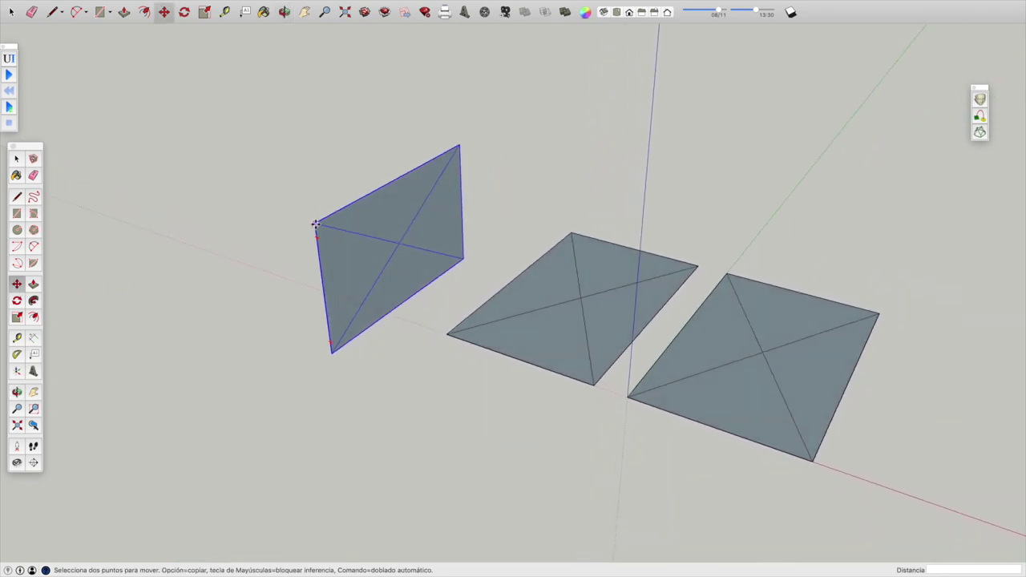
pyautogui.press('q')
pyautogui.click(332, 212)
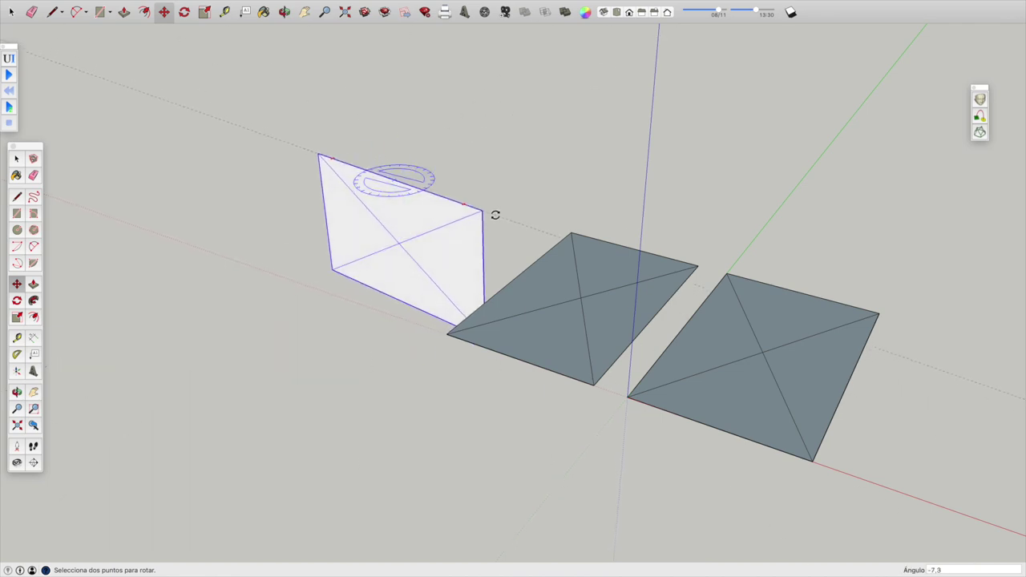
# Move the upright panel about 3311 mm so its centre sits on the original rectangle's centre.
pyautogui.press('m')
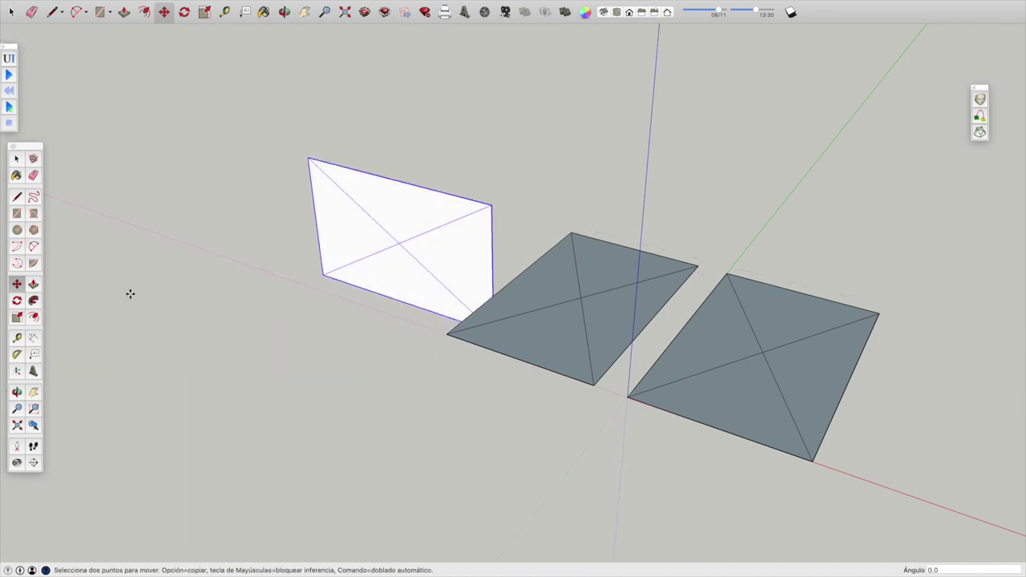
pyautogui.click(399, 245)
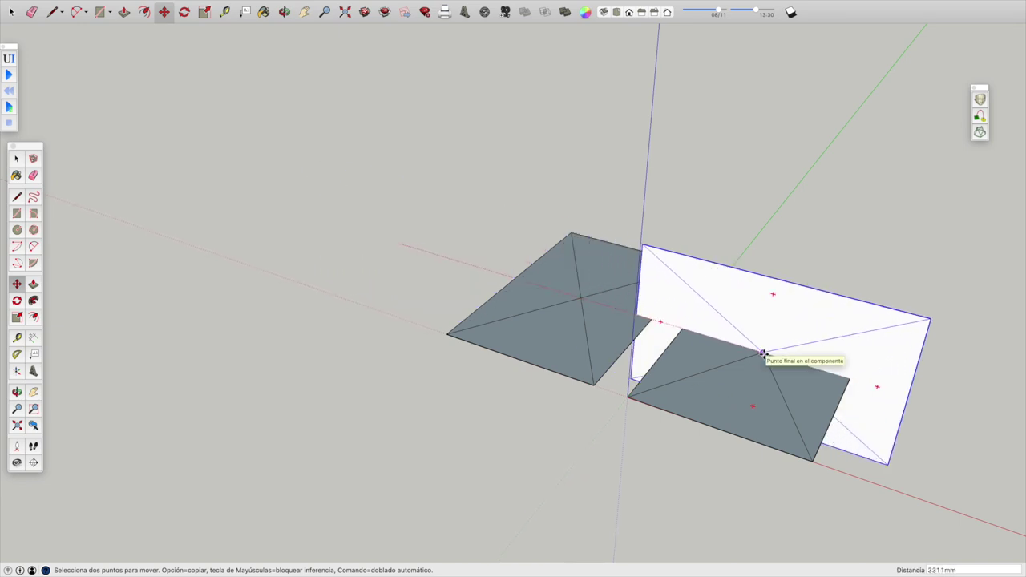
pyautogui.click(763, 353)
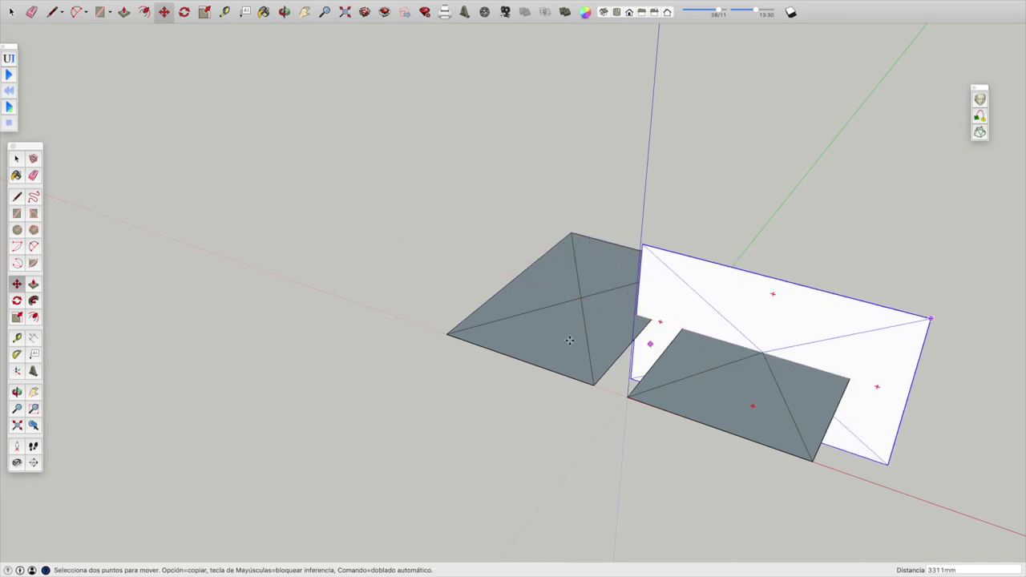
pyautogui.click(536, 306)
pyautogui.press('Escape')
# Select the left flat grey panel.
pyautogui.click(17, 160)
pyautogui.click(545, 279)
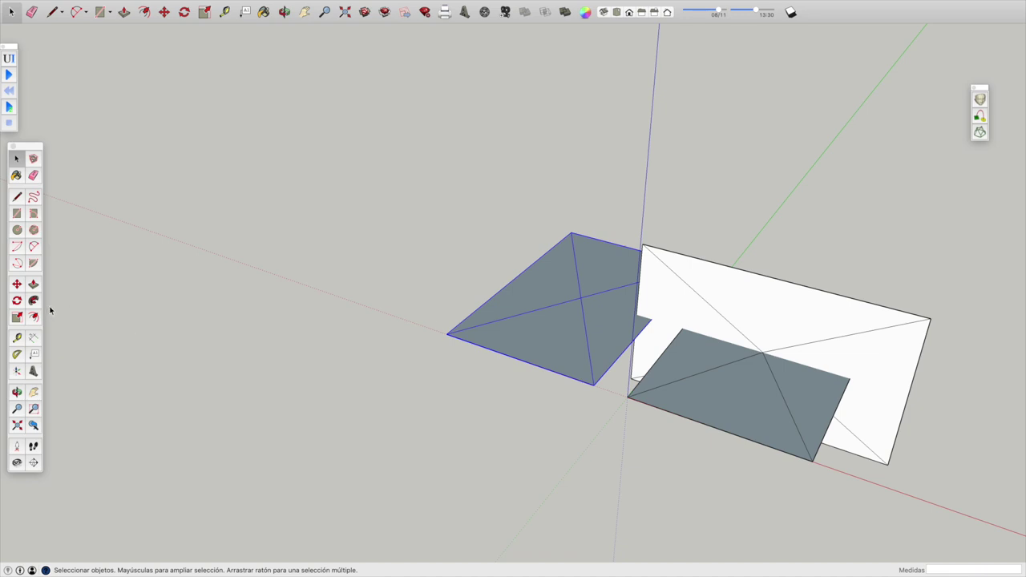
pyautogui.click(17, 285)
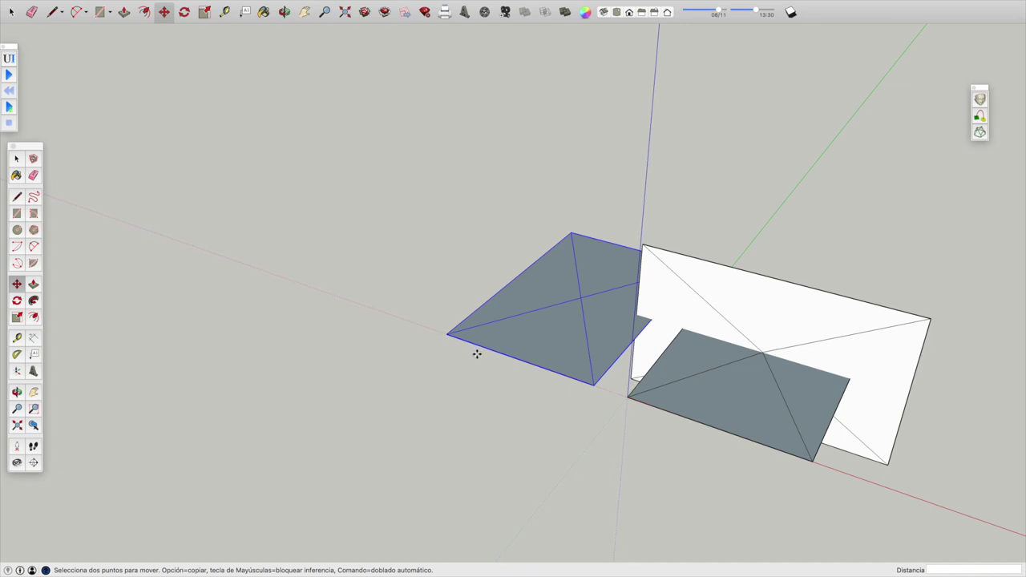
# Rotate the left square panel 90° so it stands upright.
pyautogui.press('q')
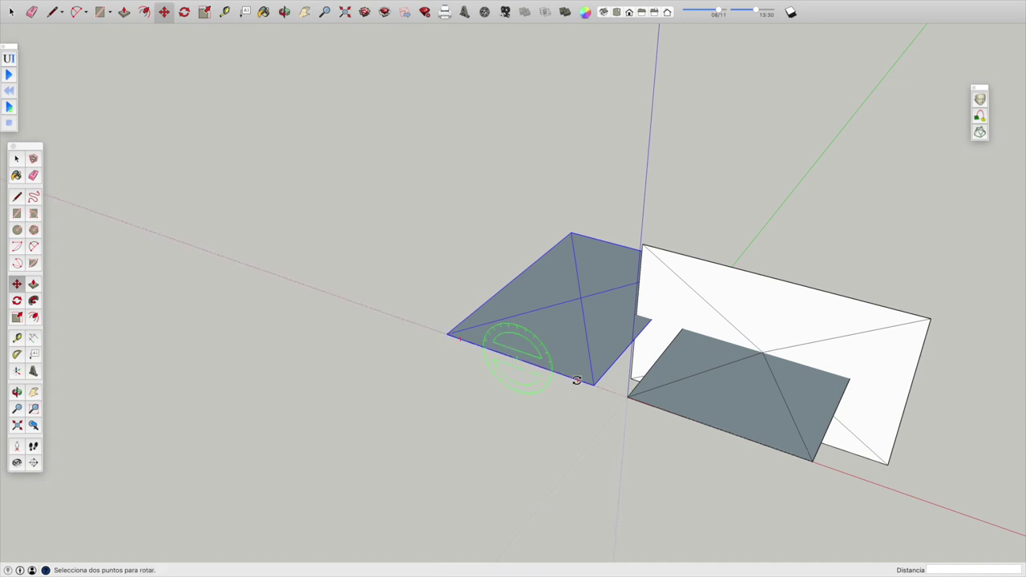
pyautogui.click(577, 380)
pyautogui.click(516, 329)
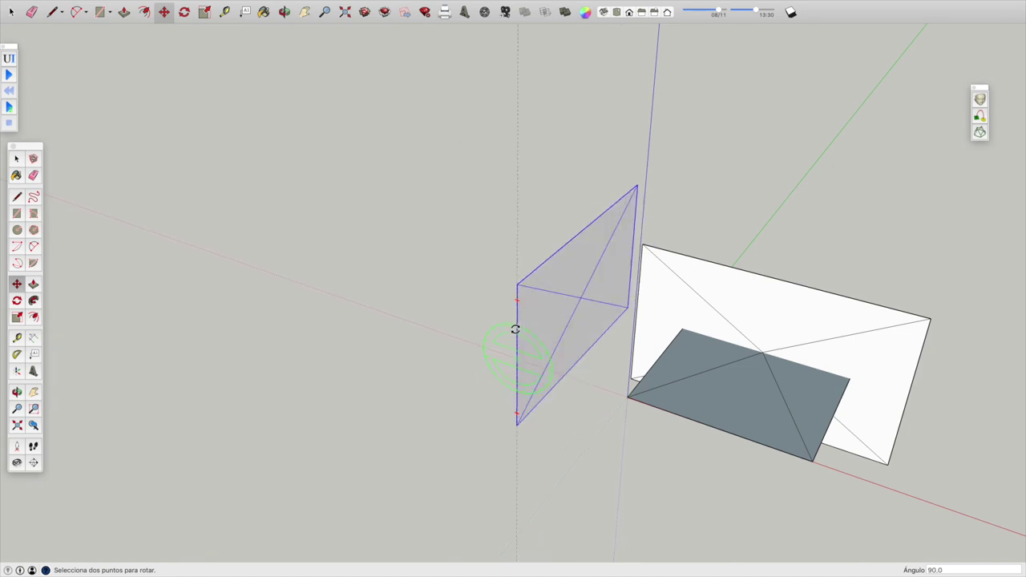
pyautogui.press('m')
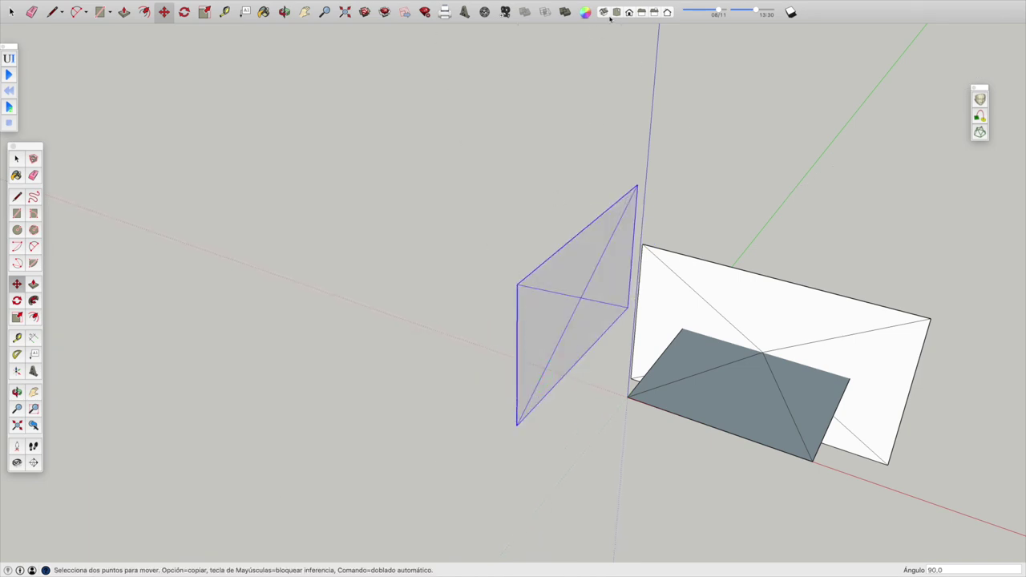
pyautogui.click(616, 13)
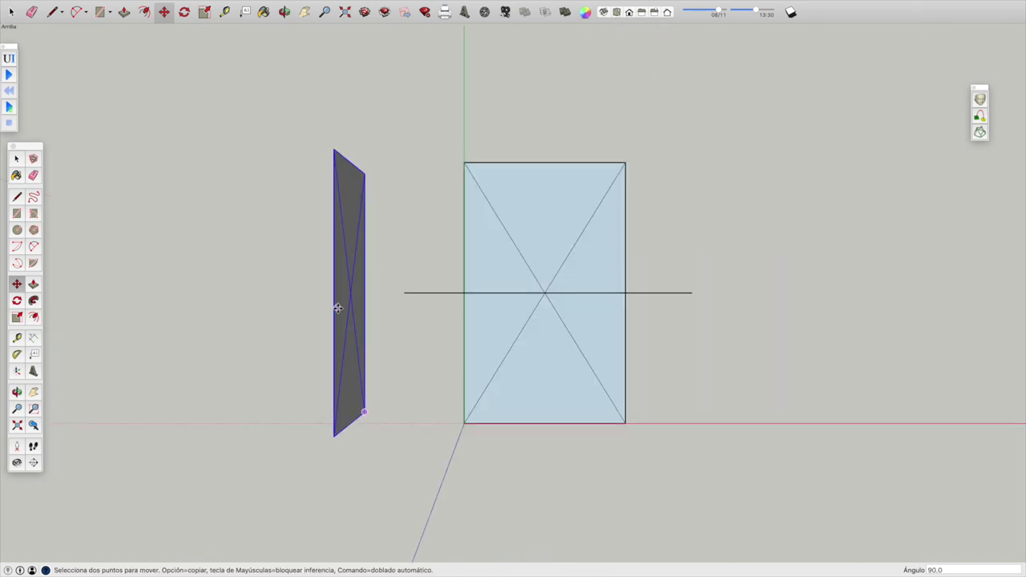
pyautogui.click(604, 12)
pyautogui.press('q')
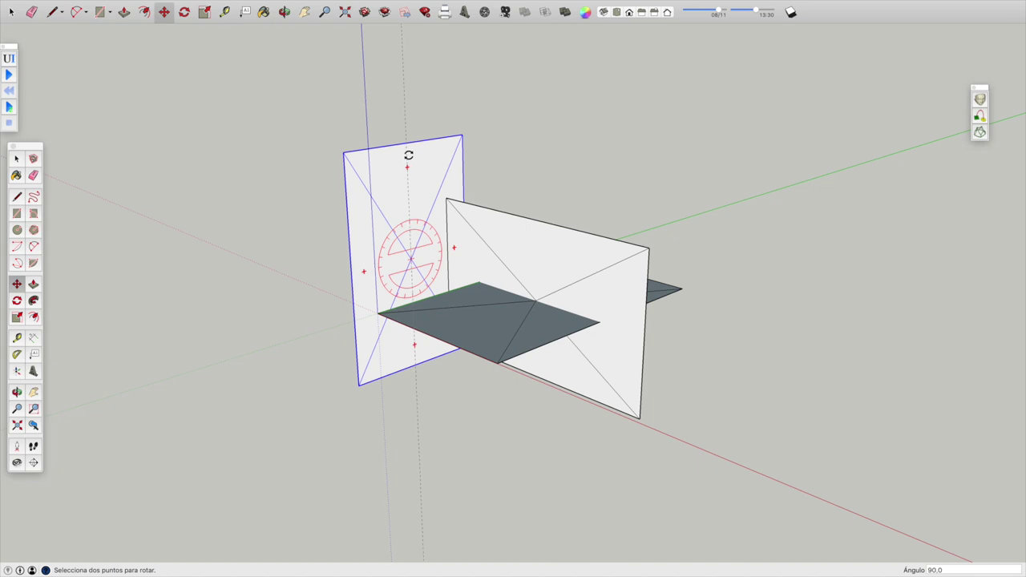
pyautogui.click(408, 154)
# Move the upright square 1479 mm to the shared centre and check it from Top, Front and Iso.
pyautogui.press('m')
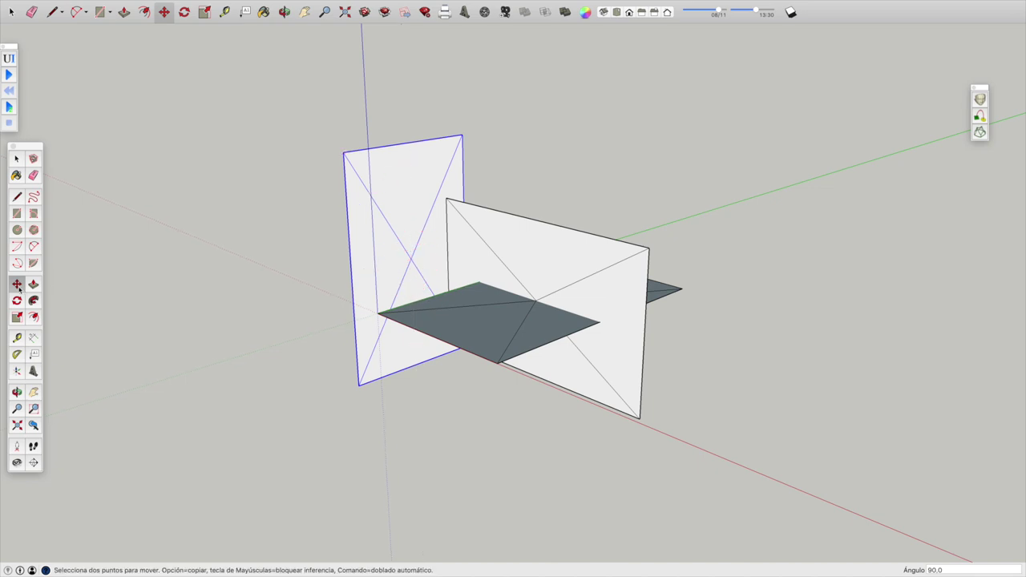
pyautogui.click(410, 258)
pyautogui.click(538, 303)
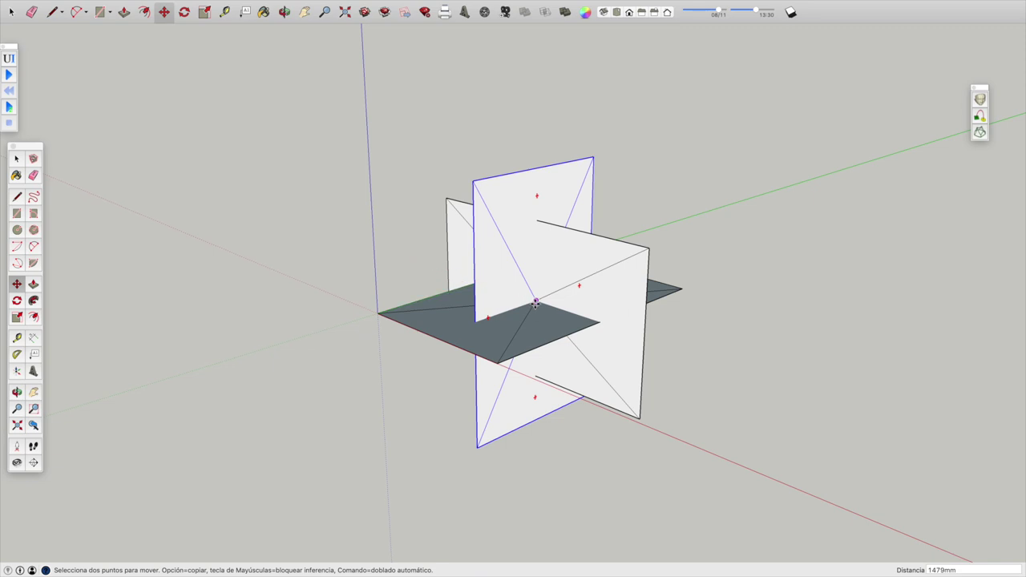
pyautogui.click(616, 12)
pyautogui.click(629, 12)
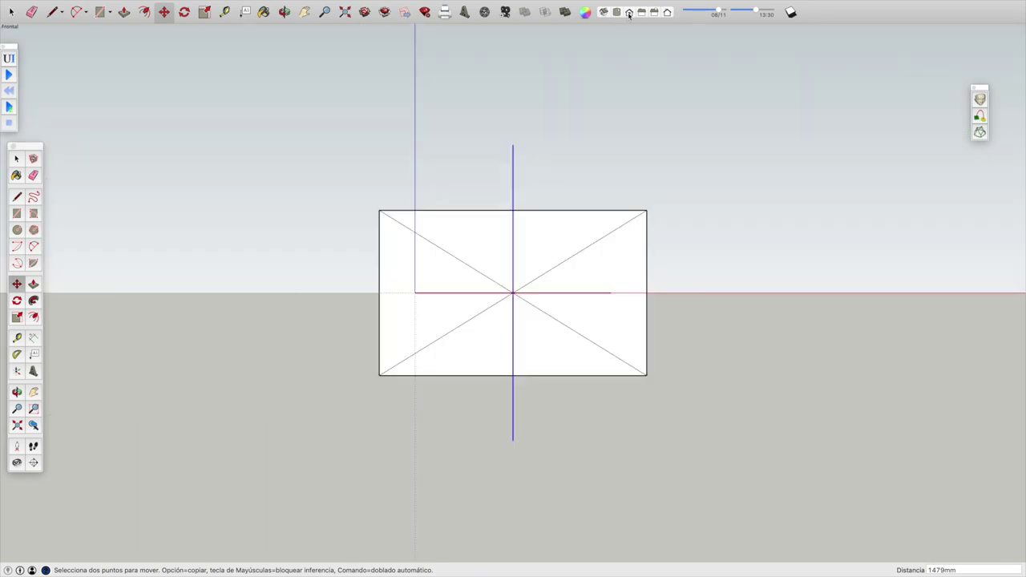
pyautogui.click(606, 12)
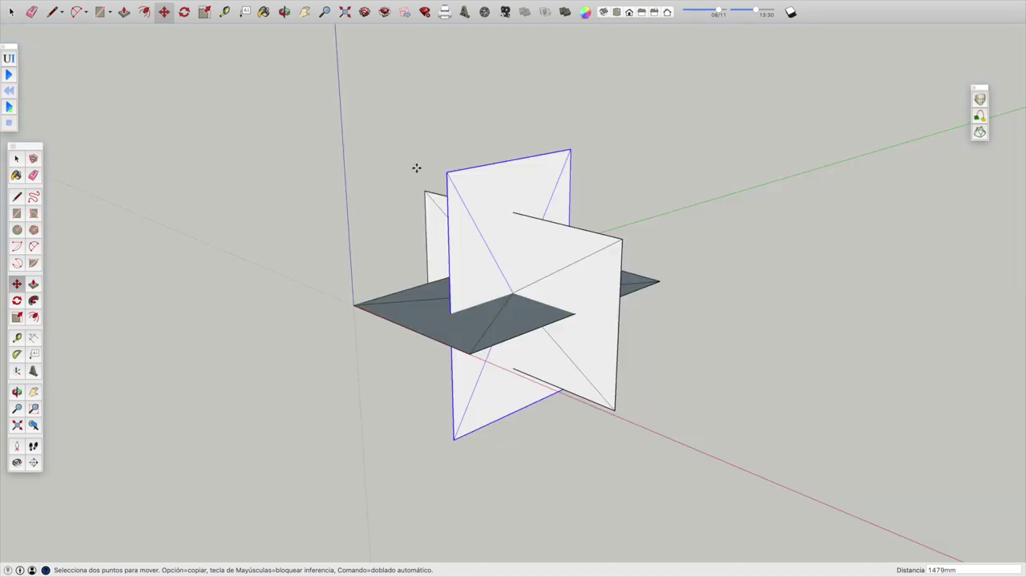
pyautogui.click(17, 197)
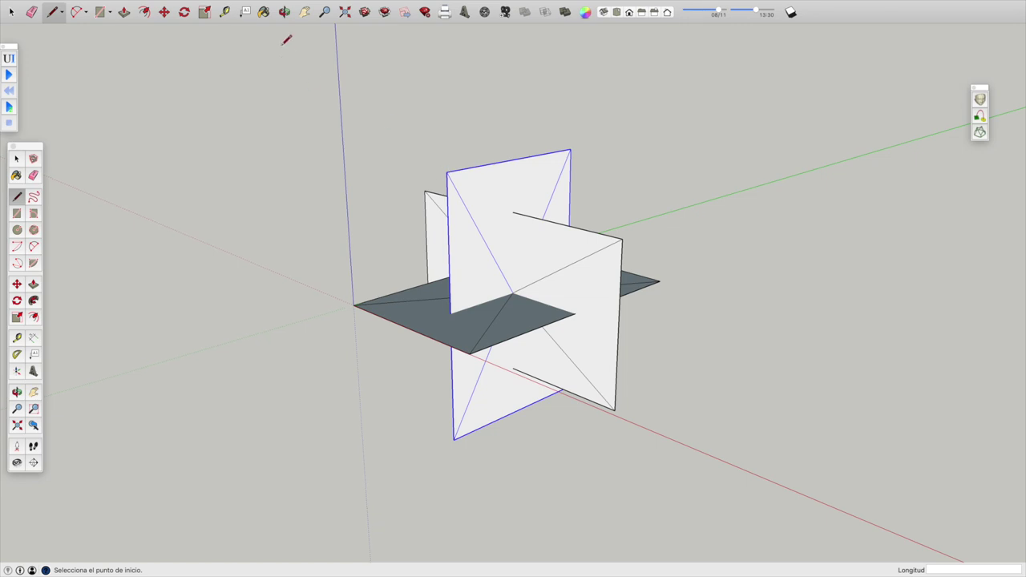
# Close the first triangular face between the panels' top corners.
pyautogui.click(285, 12)
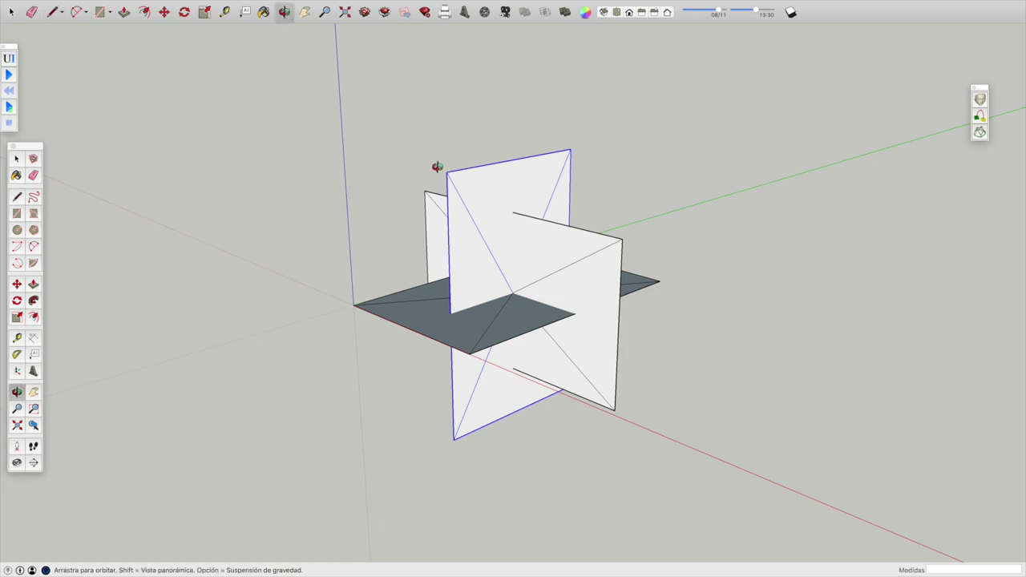
pyautogui.moveTo(414, 172)
pyautogui.mouseDown()
pyautogui.moveTo(236, 209)
pyautogui.moveTo(537, 202)
pyautogui.moveTo(722, 284)
pyautogui.moveTo(847, 300)
pyautogui.mouseUp()
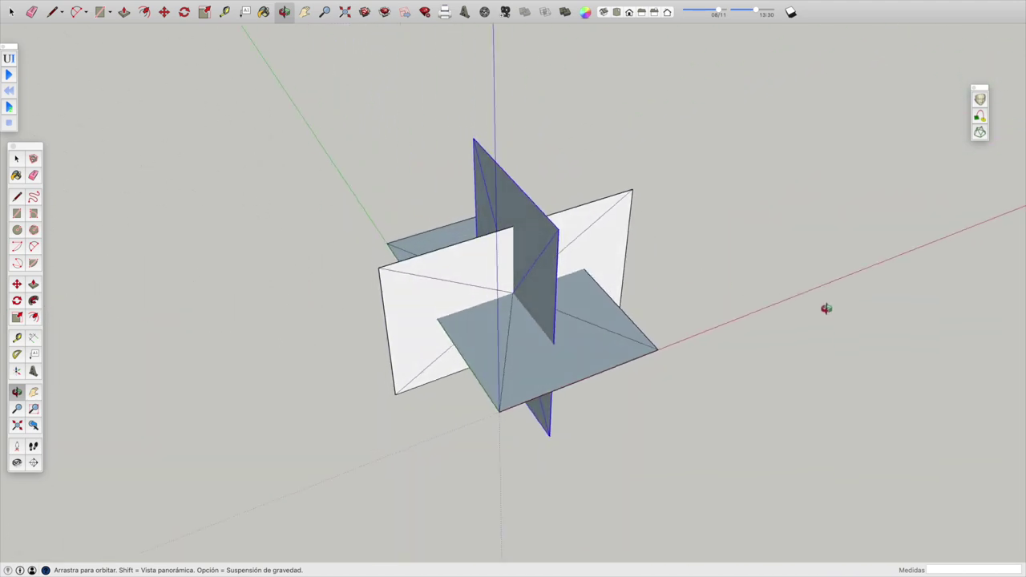
pyautogui.moveTo(454, 366)
pyautogui.mouseDown()
pyautogui.moveTo(672, 325)
pyautogui.moveTo(623, 328)
pyautogui.mouseUp()
pyautogui.moveTo(360, 302)
pyautogui.mouseDown()
pyautogui.moveTo(543, 314)
pyautogui.moveTo(812, 299)
pyautogui.mouseUp()
pyautogui.moveTo(361, 312); pyautogui.dragTo(72, 249)
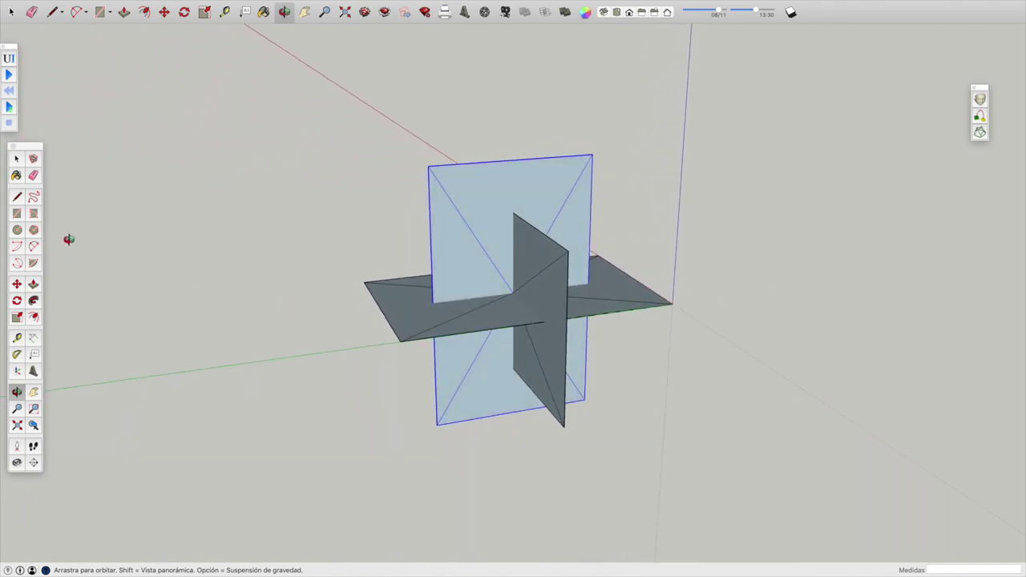
pyautogui.click(17, 197)
pyautogui.click(429, 167)
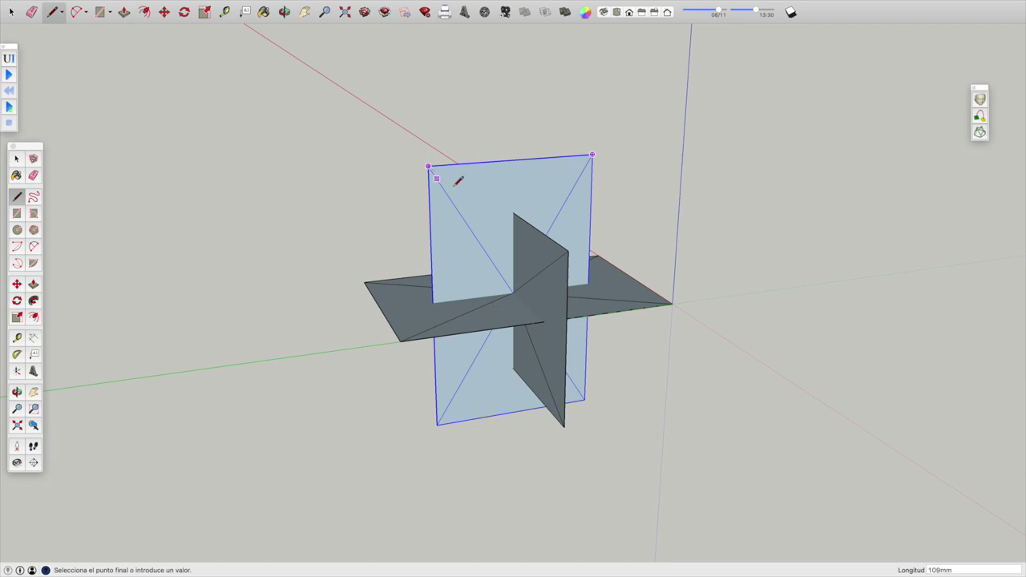
pyautogui.click(586, 213)
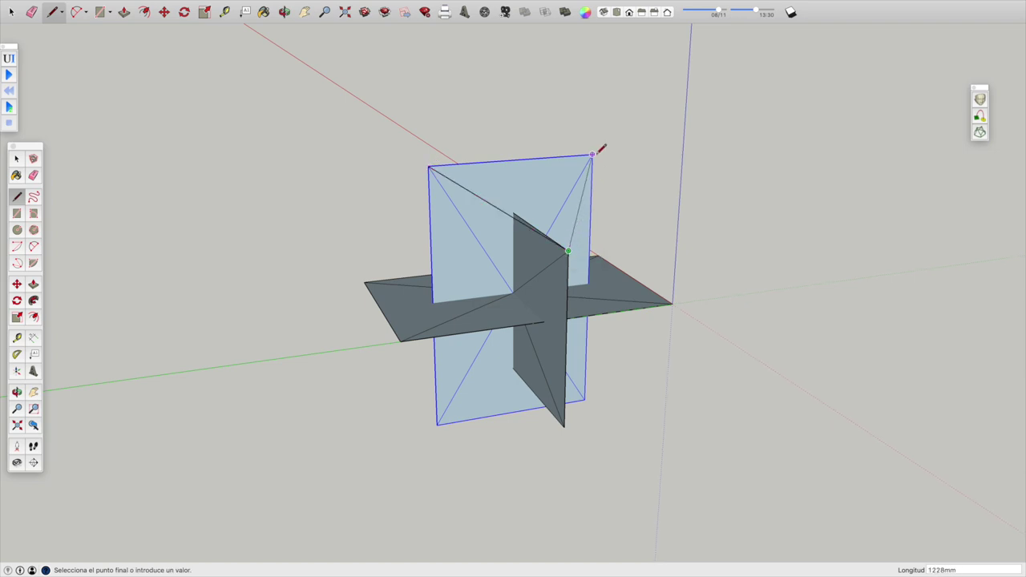
pyautogui.click(592, 154)
pyautogui.click(430, 166)
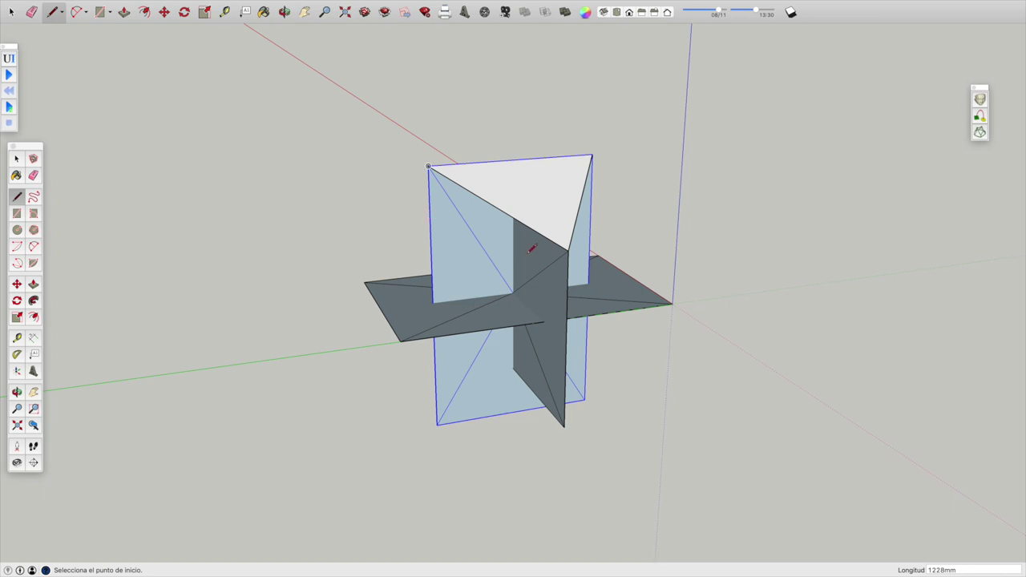
# Add two triangles linking the central top corner to the flat panel's corners.
pyautogui.click(567, 250)
pyautogui.click(401, 342)
pyautogui.click(430, 166)
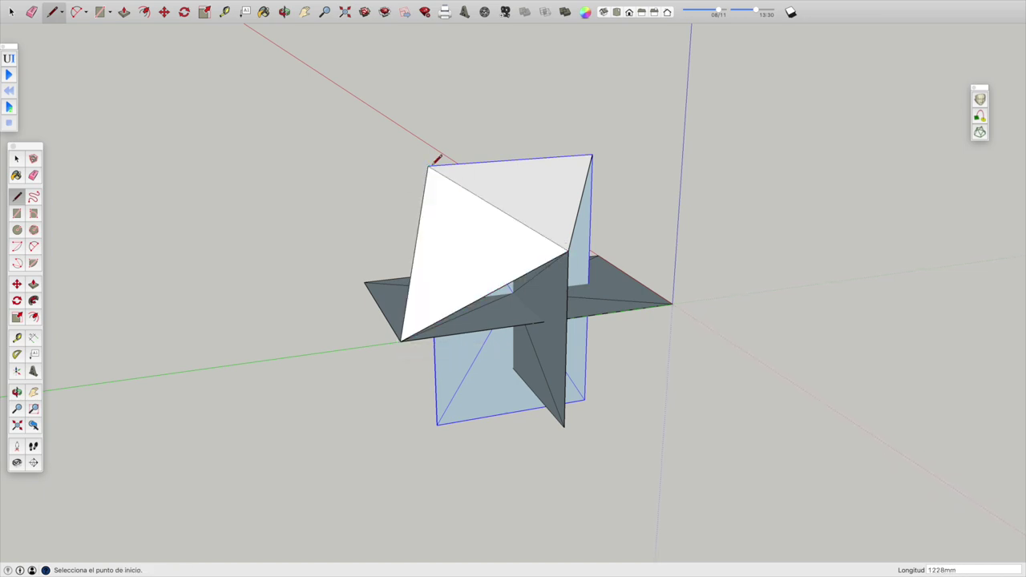
pyautogui.click(401, 341)
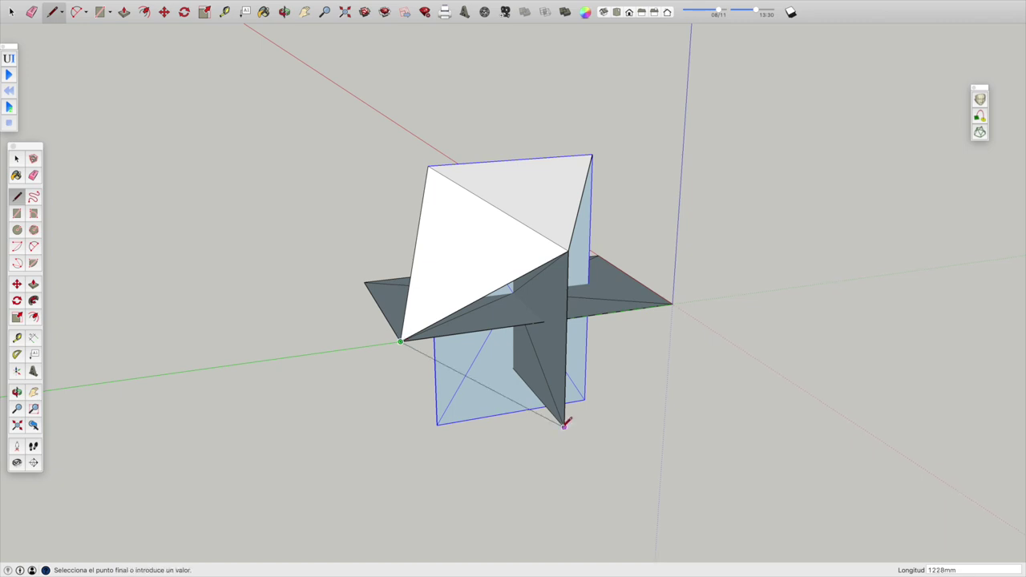
pyautogui.click(564, 426)
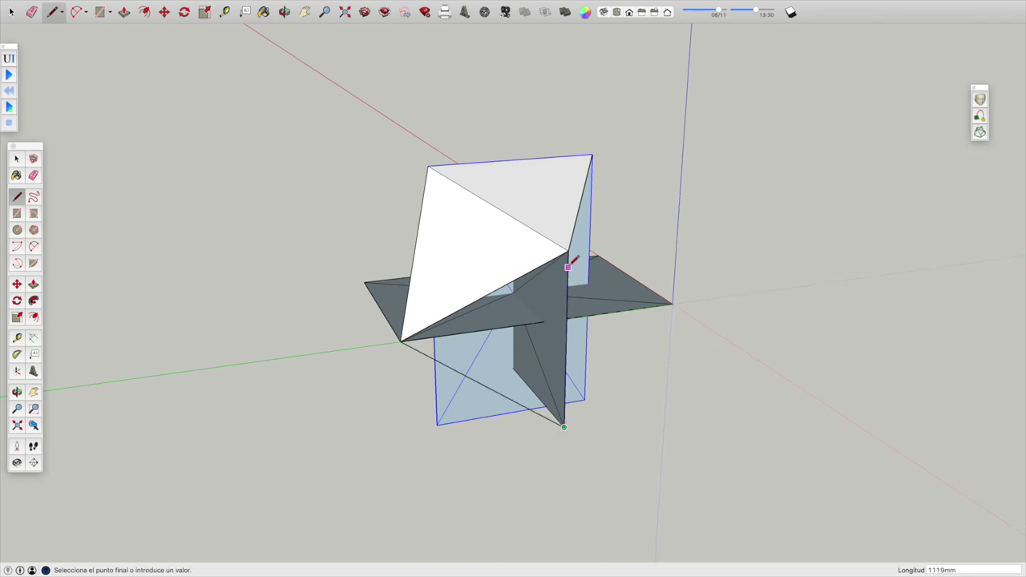
pyautogui.click(568, 250)
# Add two more triangles at the flat panel's right corner to finish the upper side.
pyautogui.click(564, 426)
pyautogui.click(672, 303)
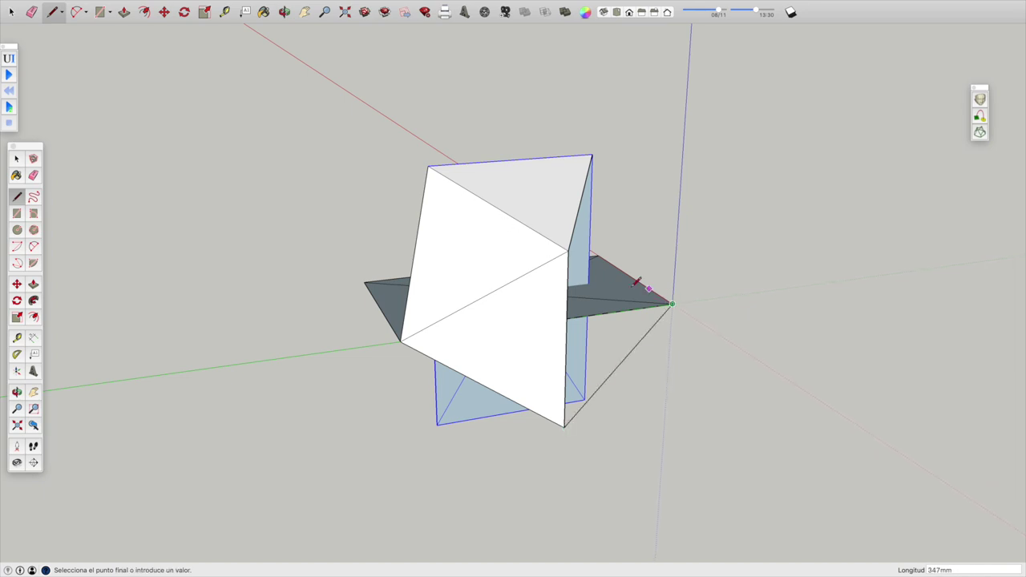
pyautogui.click(569, 250)
pyautogui.click(672, 303)
pyautogui.click(594, 156)
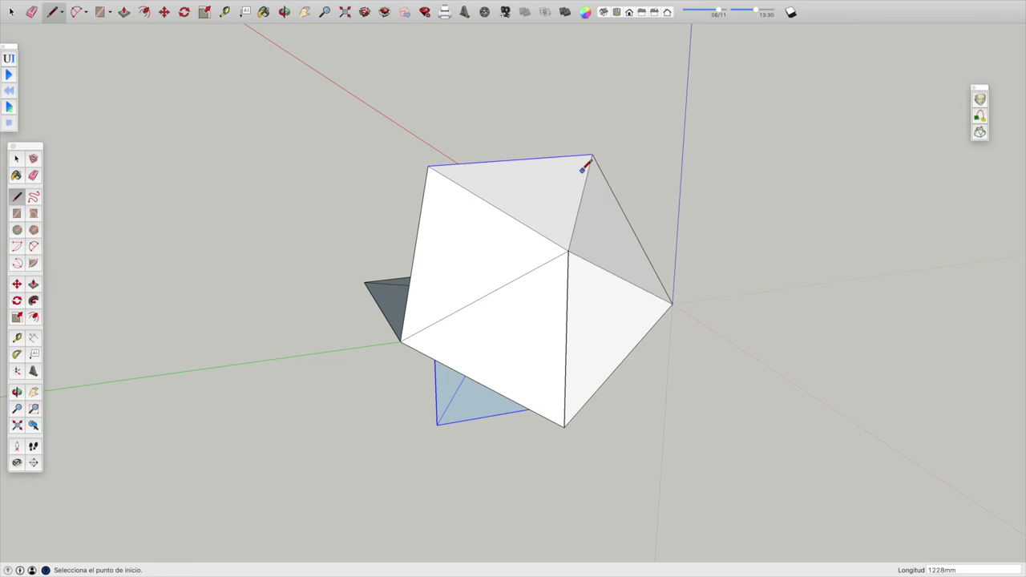
pyautogui.press('o')
pyautogui.moveTo(530, 184)
pyautogui.mouseDown()
pyautogui.moveTo(699, 298)
pyautogui.moveTo(472, 277)
pyautogui.moveTo(336, 203)
pyautogui.moveTo(241, 198)
pyautogui.mouseUp()
# Add two triangular faces from the upright panel's top corner to neighbouring corners.
pyautogui.moveTo(692, 289)
pyautogui.mouseDown()
pyautogui.moveTo(490, 296)
pyautogui.moveTo(286, 286)
pyautogui.moveTo(217, 270)
pyautogui.mouseUp()
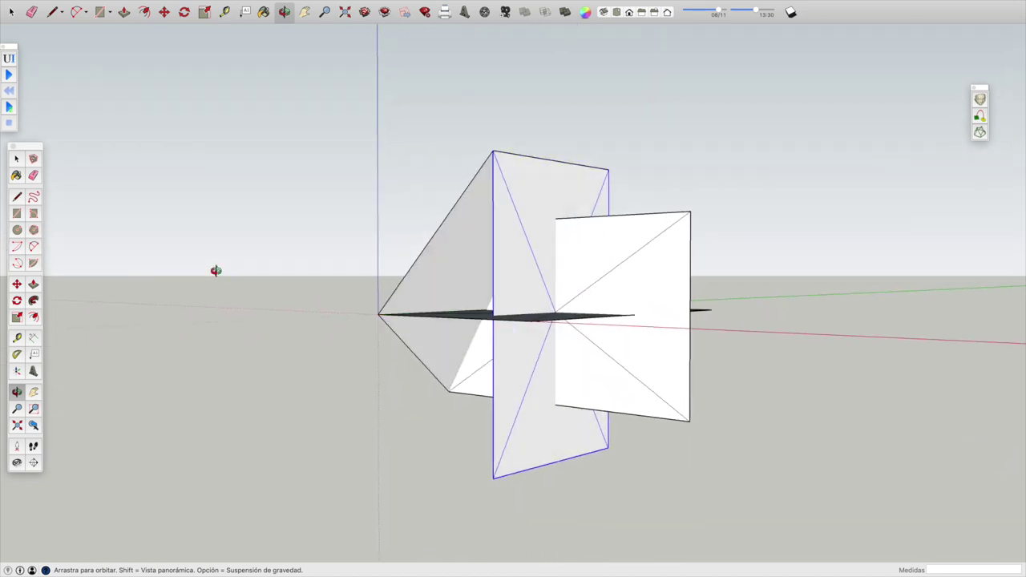
pyautogui.moveTo(478, 238)
pyautogui.mouseDown()
pyautogui.moveTo(453, 287)
pyautogui.moveTo(350, 325)
pyautogui.moveTo(351, 348)
pyautogui.mouseUp()
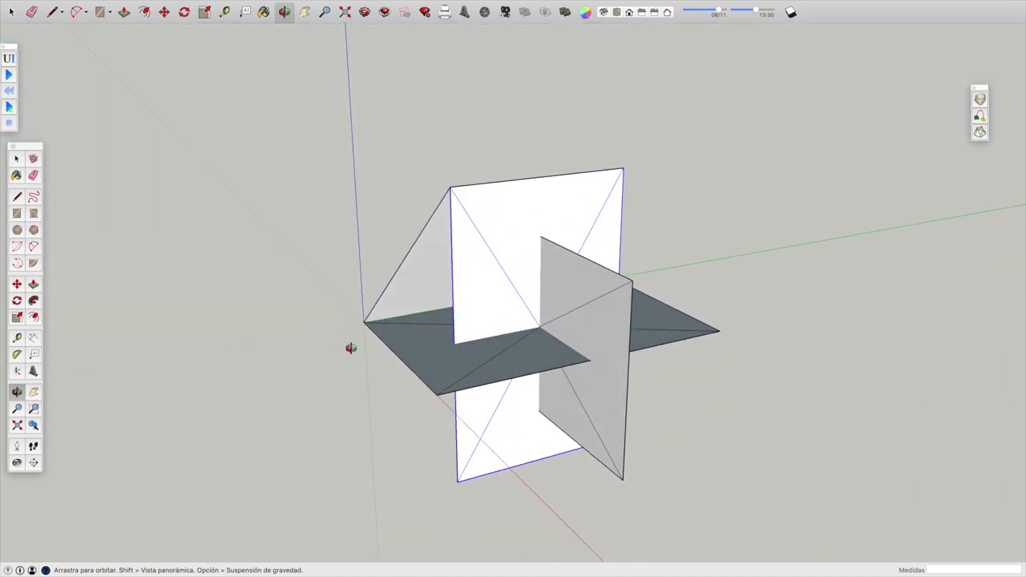
pyautogui.click(16, 198)
pyautogui.click(451, 187)
pyautogui.click(632, 280)
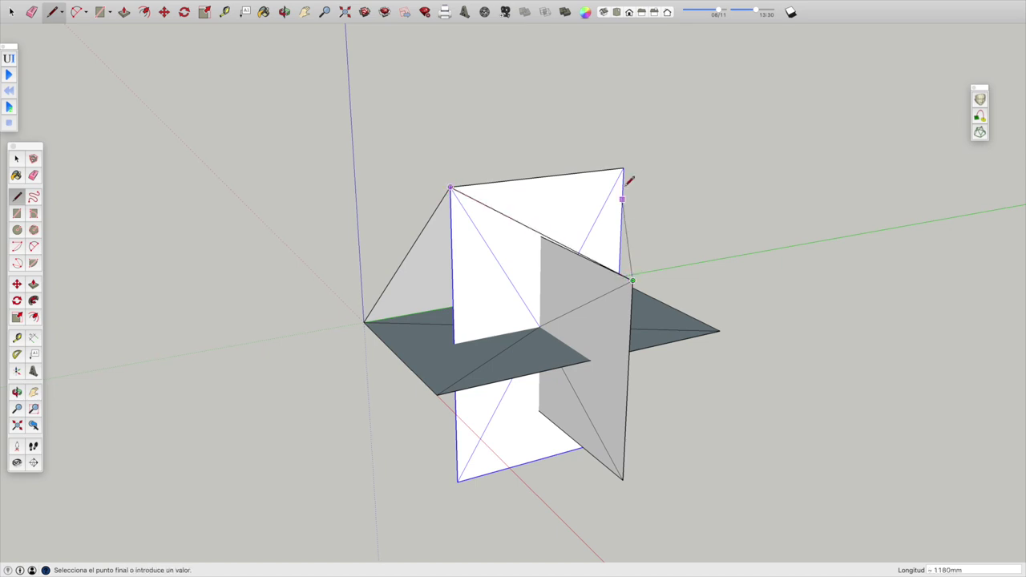
pyautogui.click(623, 169)
pyautogui.click(450, 187)
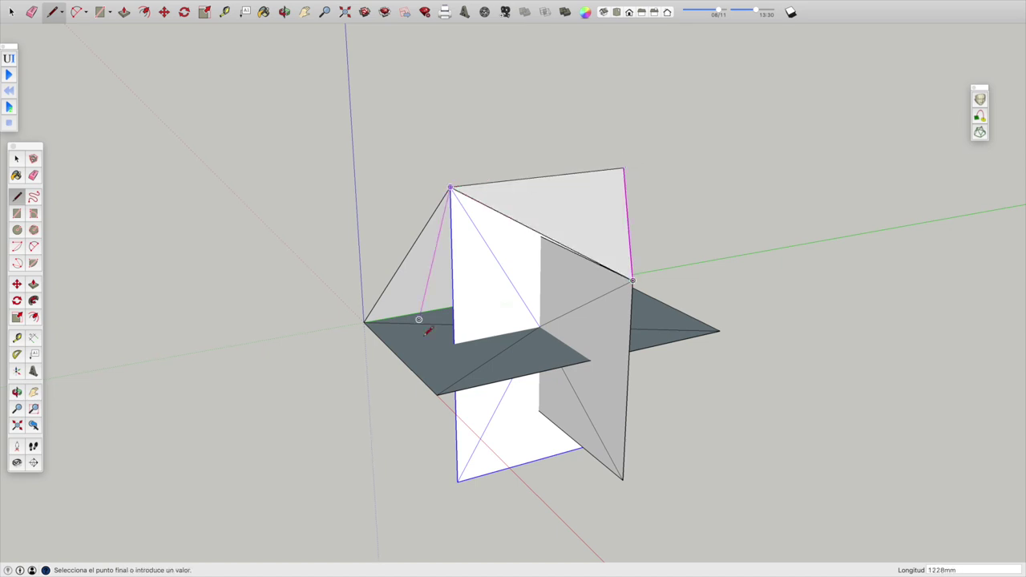
pyautogui.click(437, 393)
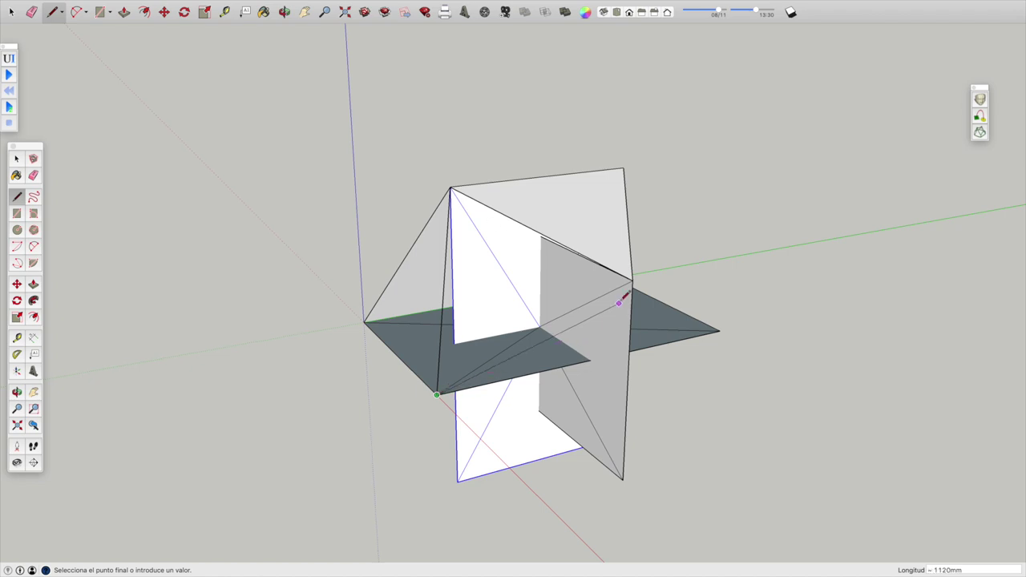
pyautogui.click(632, 280)
# Fill in three more triangles around the flat panel's front and bottom corners.
pyautogui.click(437, 393)
pyautogui.click(365, 323)
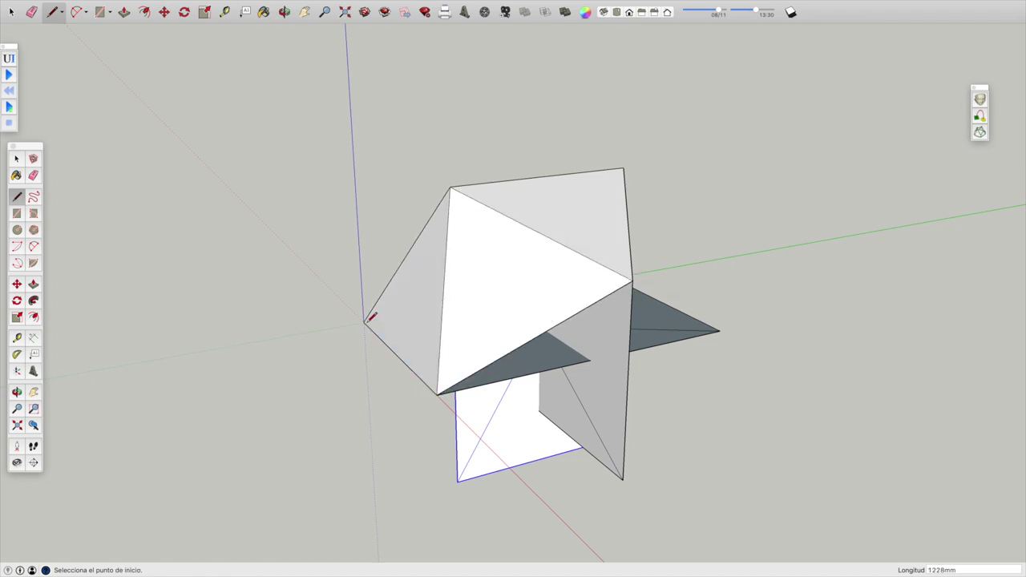
pyautogui.click(437, 394)
pyautogui.click(622, 479)
pyautogui.click(633, 281)
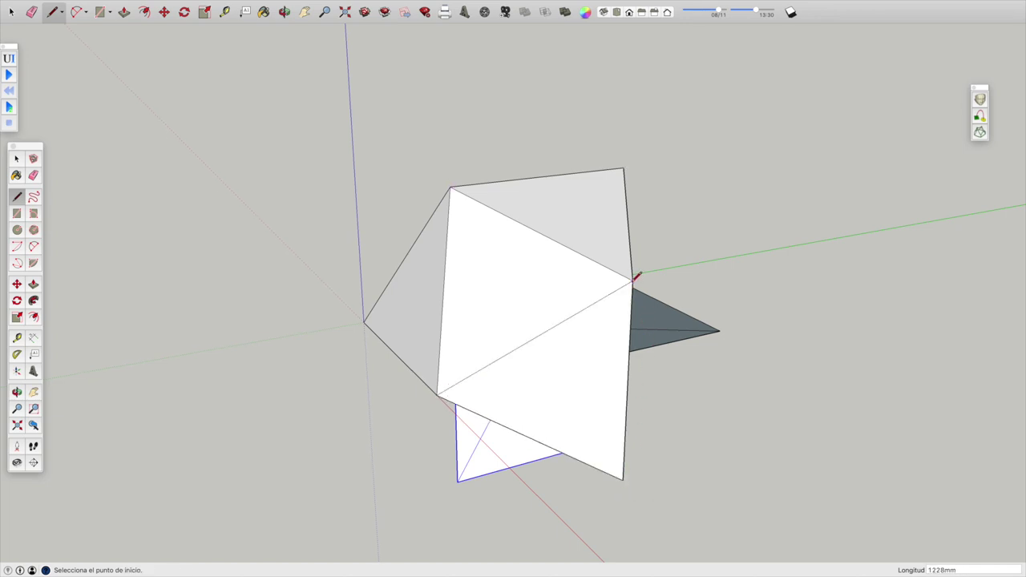
pyautogui.click(622, 479)
pyautogui.click(719, 330)
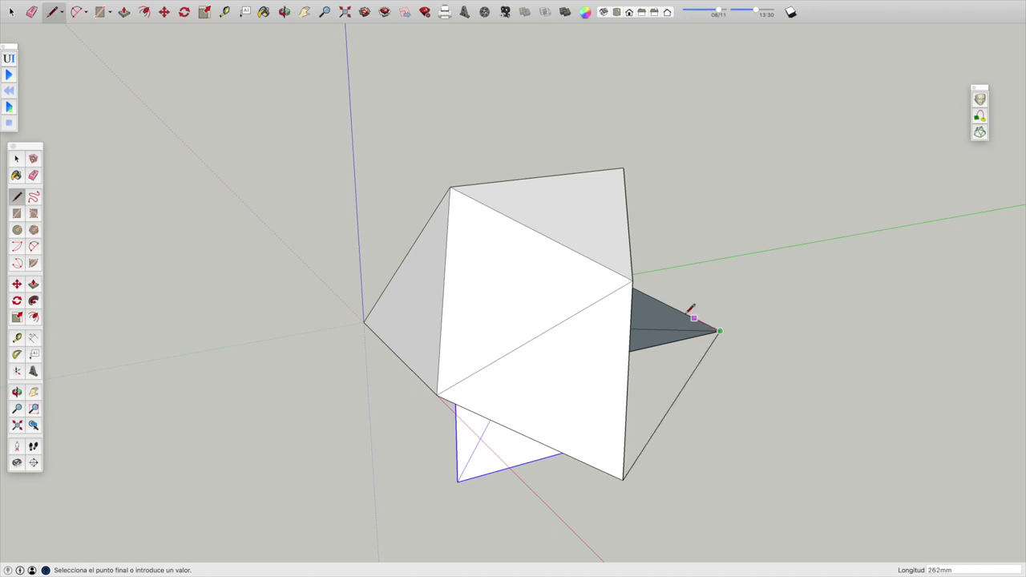
pyautogui.click(633, 280)
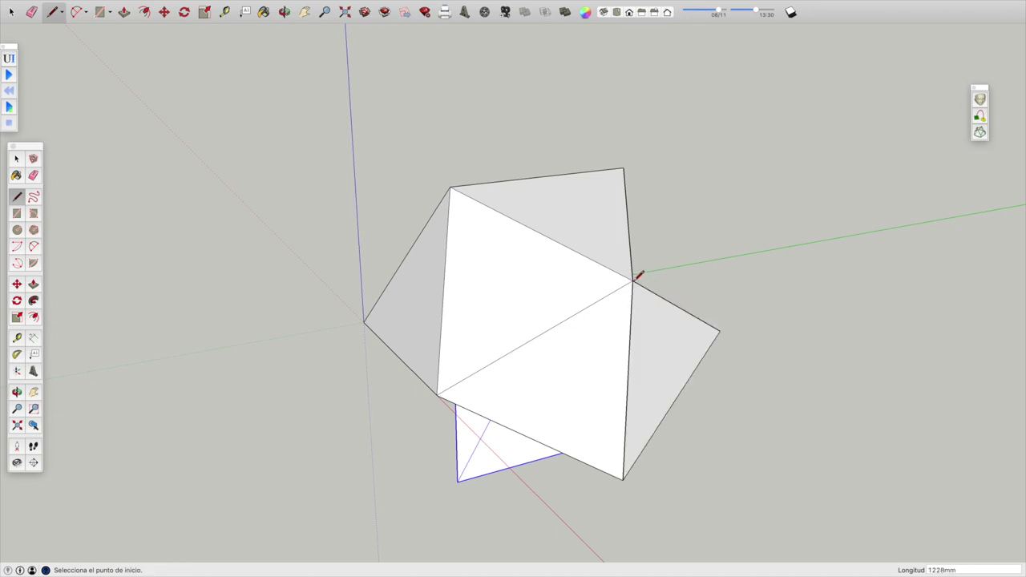
pyautogui.click(284, 12)
pyautogui.moveTo(717, 318)
pyautogui.mouseDown()
pyautogui.moveTo(607, 336)
pyautogui.moveTo(412, 298)
pyautogui.moveTo(211, 286)
pyautogui.mouseUp()
# Connect the top vertex to the lower corner and close a triangle at the right vertex.
pyautogui.click(577, 187)
pyautogui.click(522, 401)
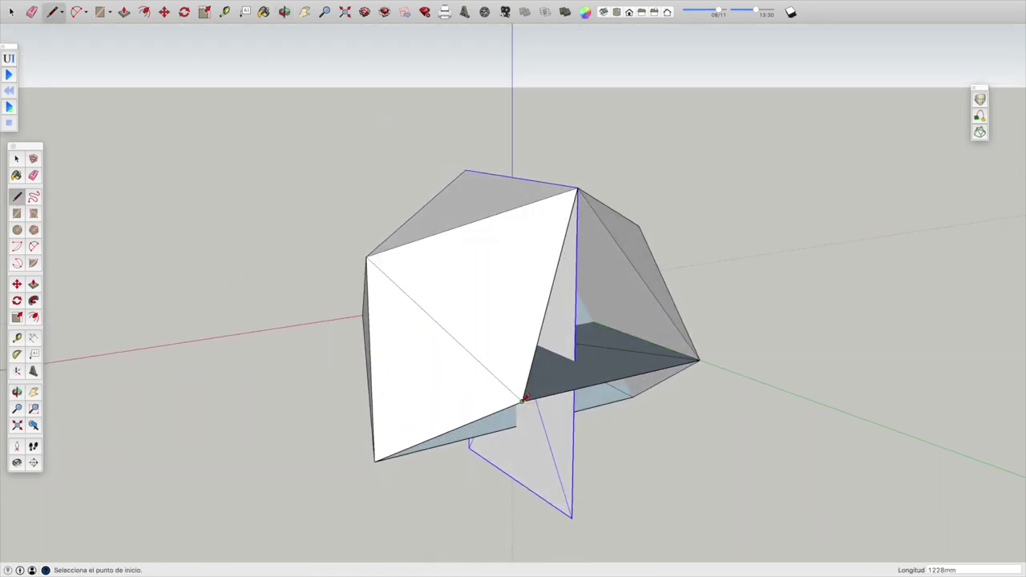
pyautogui.click(522, 400)
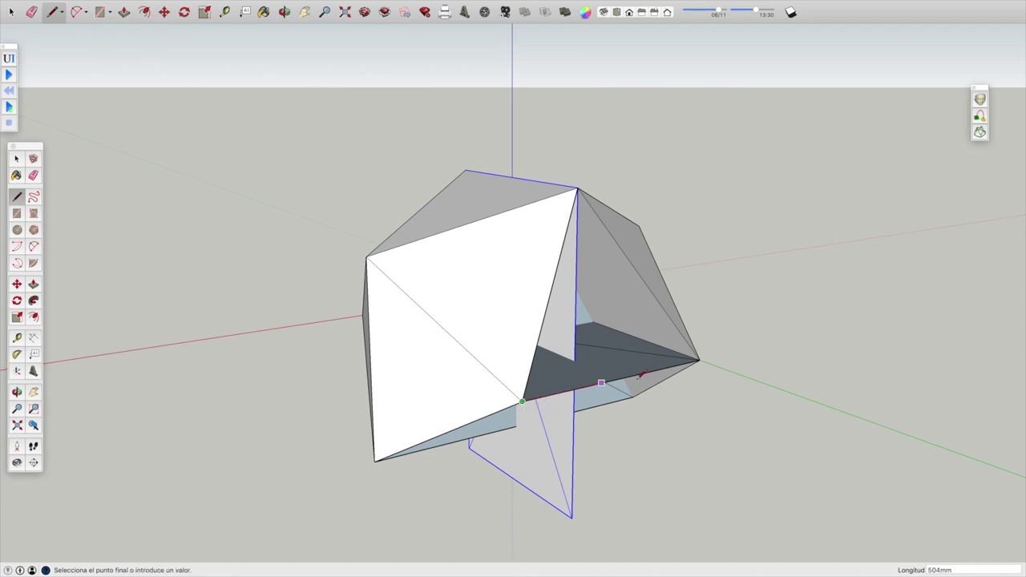
pyautogui.click(700, 360)
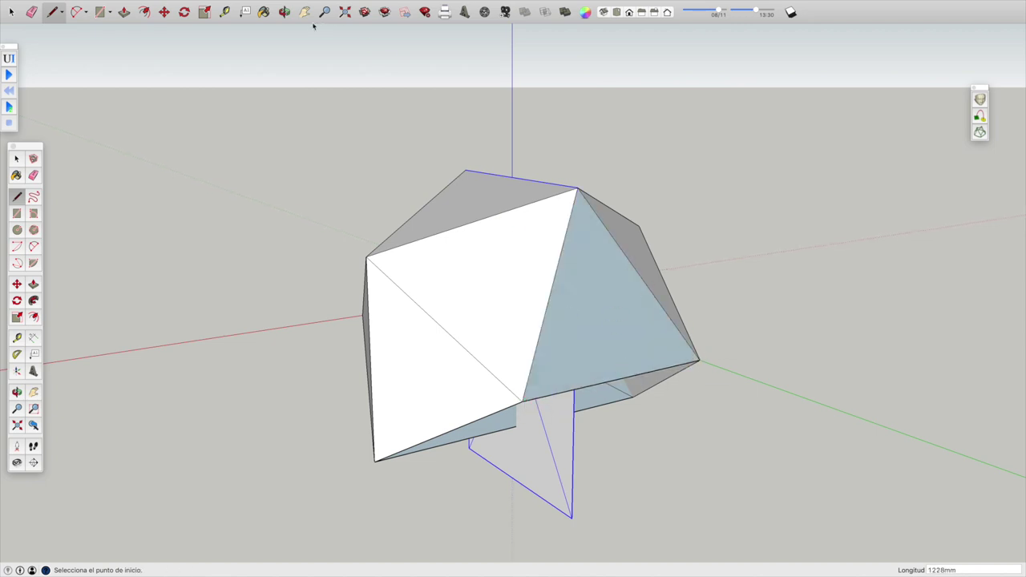
pyautogui.click(284, 12)
pyautogui.moveTo(624, 418)
pyautogui.mouseDown()
pyautogui.moveTo(631, 236)
pyautogui.moveTo(651, 174)
pyautogui.mouseUp()
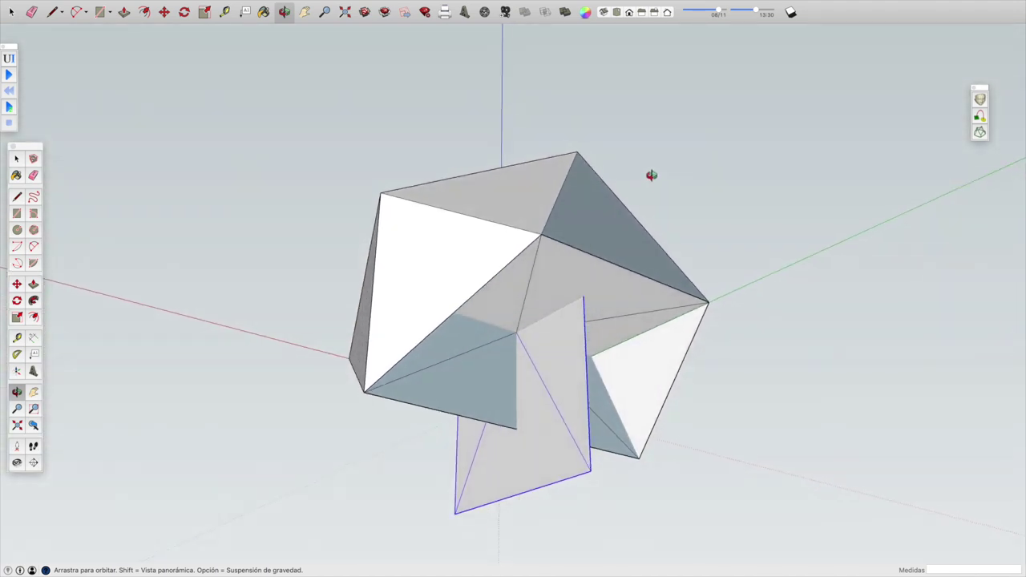
# Add triangles from the top vertex down to the lower corner and across to the left vertex.
pyautogui.click(16, 198)
pyautogui.click(542, 234)
pyautogui.click(591, 469)
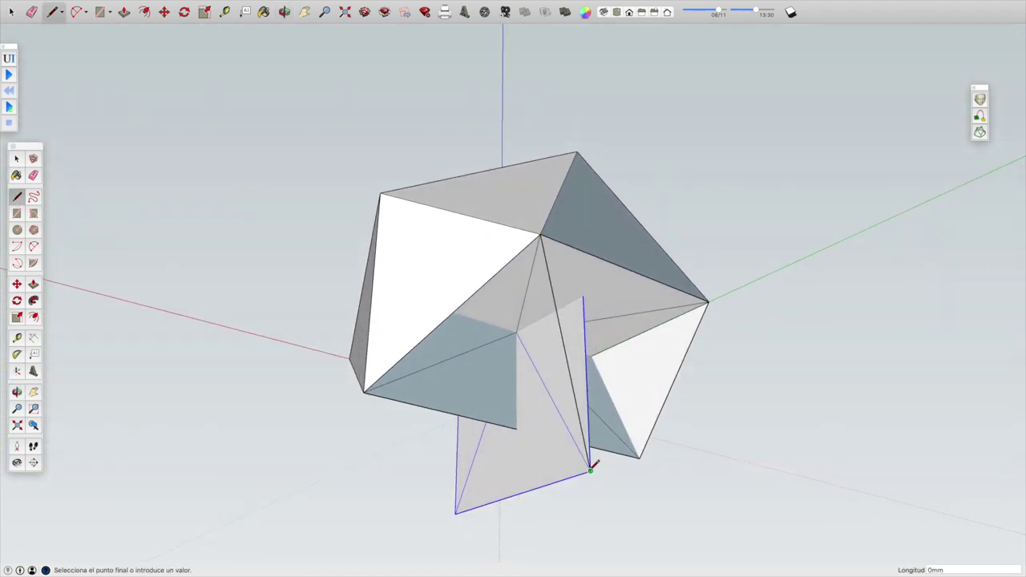
pyautogui.click(709, 302)
pyautogui.click(640, 456)
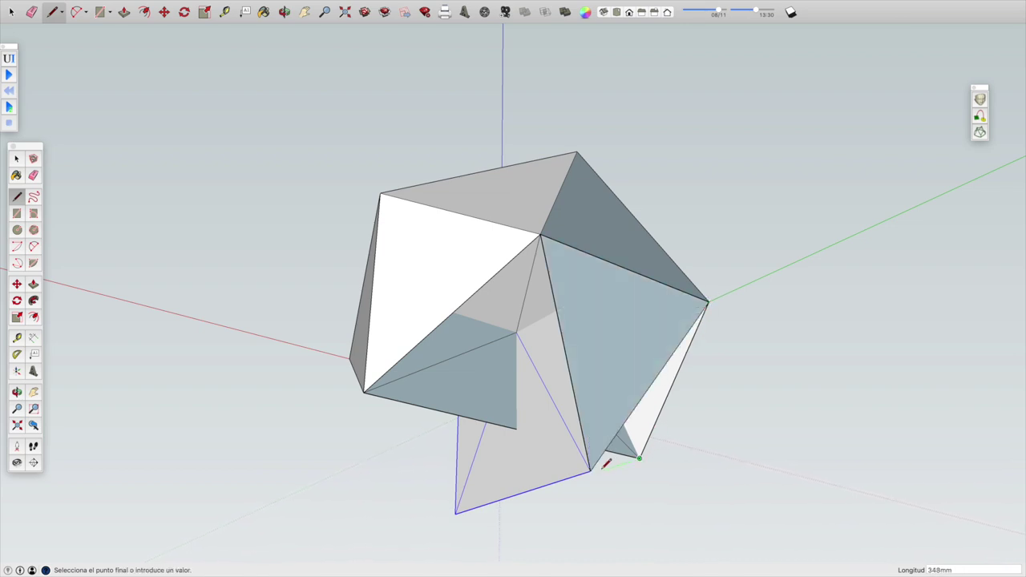
pyautogui.click(591, 471)
pyautogui.click(591, 471)
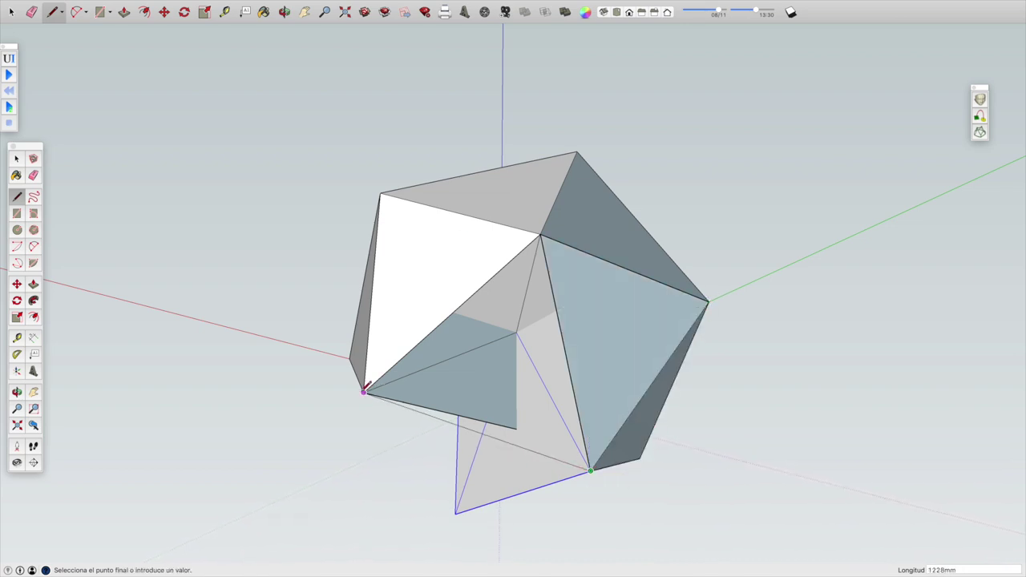
pyautogui.click(364, 391)
# Close the last light grey face between the left, bottom and lower corner vertices.
pyautogui.click(364, 391)
pyautogui.click(455, 513)
pyautogui.click(591, 471)
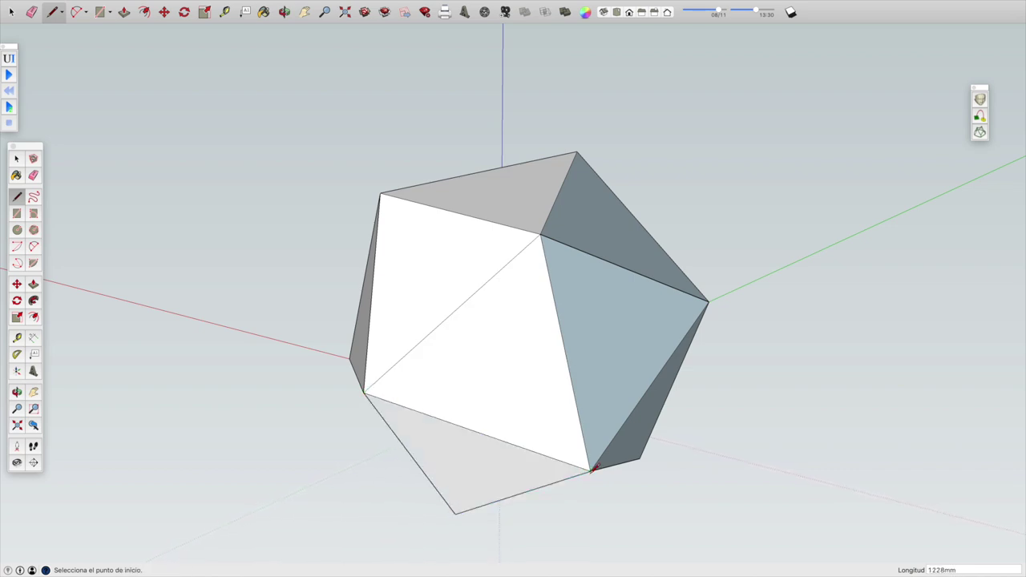
pyautogui.click(285, 13)
pyautogui.moveTo(364, 425)
pyautogui.mouseDown()
pyautogui.moveTo(618, 334)
pyautogui.moveTo(749, 351)
pyautogui.mouseUp()
# Connect the notch vertex to the left, top and bottom-left vertices to fill the gap.
pyautogui.moveTo(445, 412)
pyautogui.mouseDown()
pyautogui.moveTo(582, 297)
pyautogui.moveTo(521, 306)
pyautogui.mouseUp()
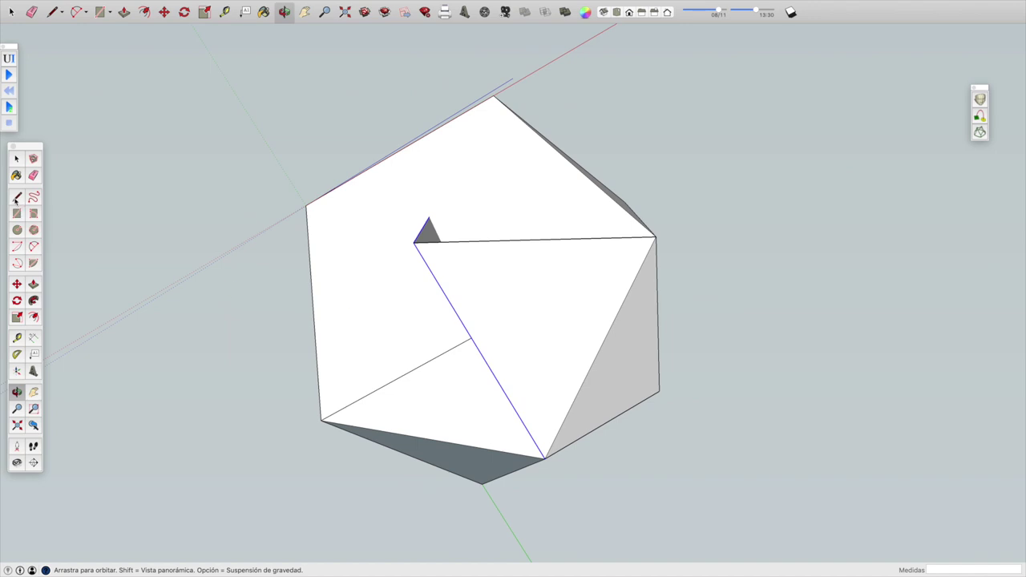
pyautogui.click(17, 198)
pyautogui.click(307, 206)
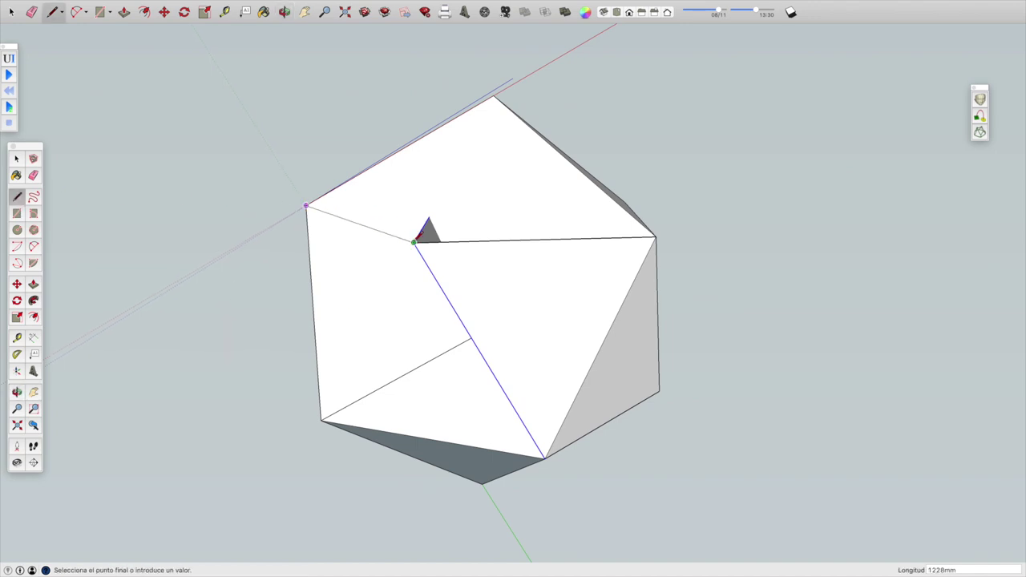
pyautogui.click(413, 242)
pyautogui.click(413, 242)
pyautogui.click(495, 97)
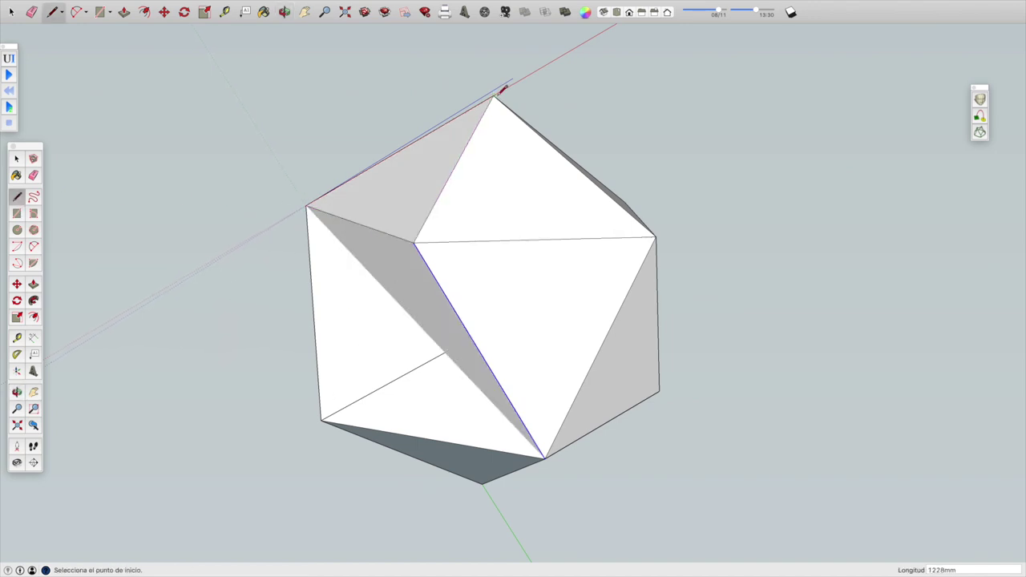
pyautogui.click(416, 242)
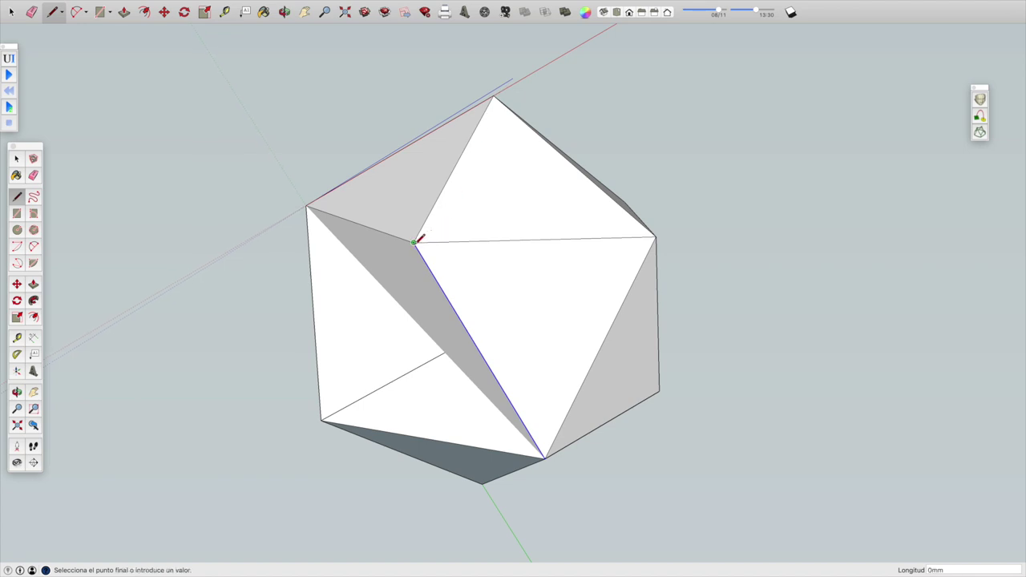
pyautogui.click(322, 420)
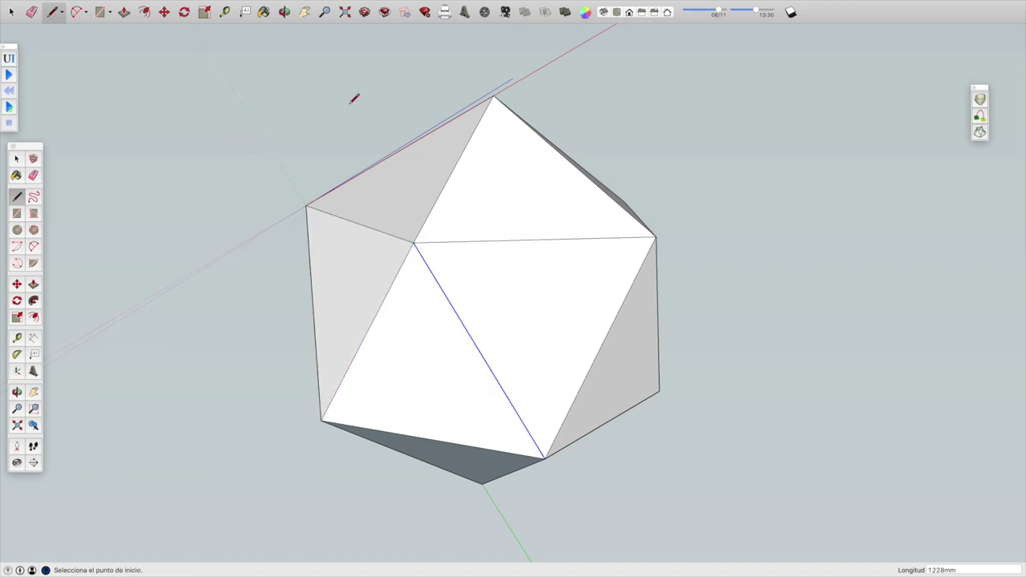
# Zoom out and orbit the closed icosahedron to a new angle.
pyautogui.scroll(2, 341, 112)
pyautogui.scroll(-2, 340, 112)
pyautogui.scroll(-3, 341, 112)
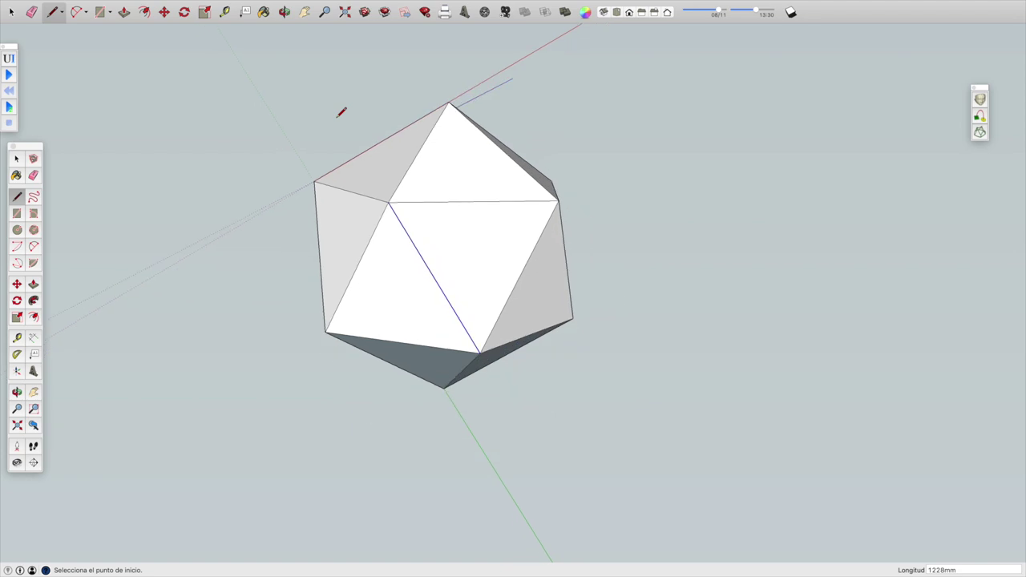
pyautogui.scroll(-1, 341, 112)
pyautogui.click(285, 11)
pyautogui.moveTo(227, 129)
pyautogui.mouseDown()
pyautogui.moveTo(313, 206)
pyautogui.moveTo(636, 434)
pyautogui.moveTo(453, 369)
pyautogui.mouseUp()
# Frame the icosahedron centred in an oblique front view and box-select the entire model.
pyautogui.moveTo(426, 254)
pyautogui.mouseDown()
pyautogui.moveTo(334, 313)
pyautogui.moveTo(201, 348)
pyautogui.moveTo(258, 311)
pyautogui.mouseUp()
pyautogui.moveTo(614, 142); pyautogui.dragTo(312, 238)
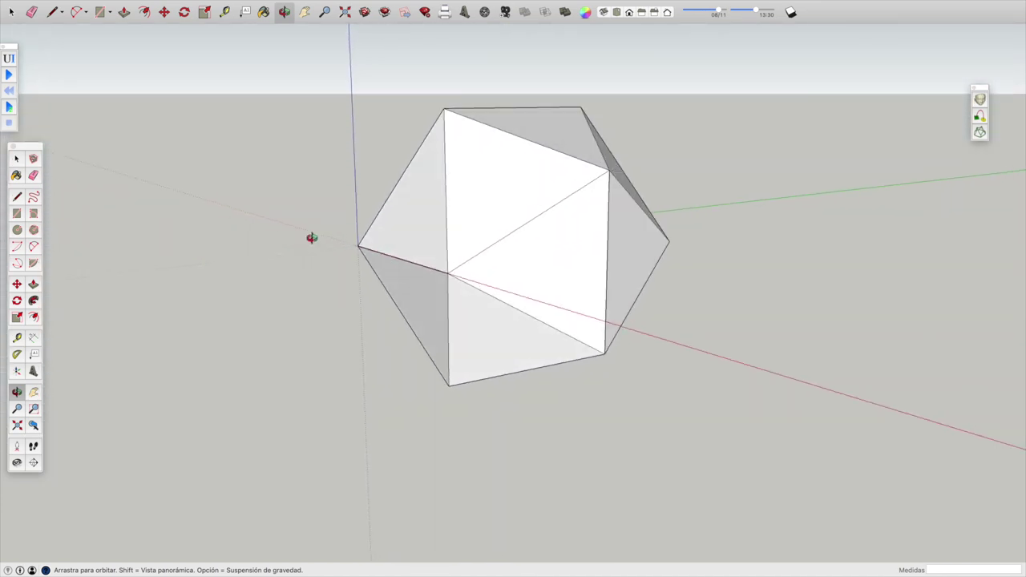
pyautogui.moveTo(470, 179); pyautogui.dragTo(425, 220)
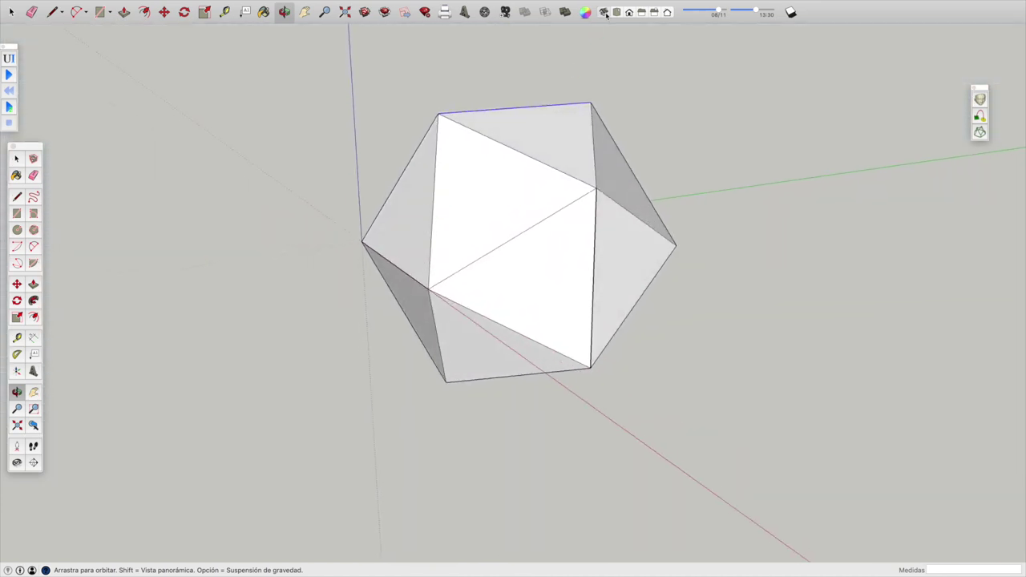
pyautogui.moveTo(607, 14); pyautogui.dragTo(474, 117)
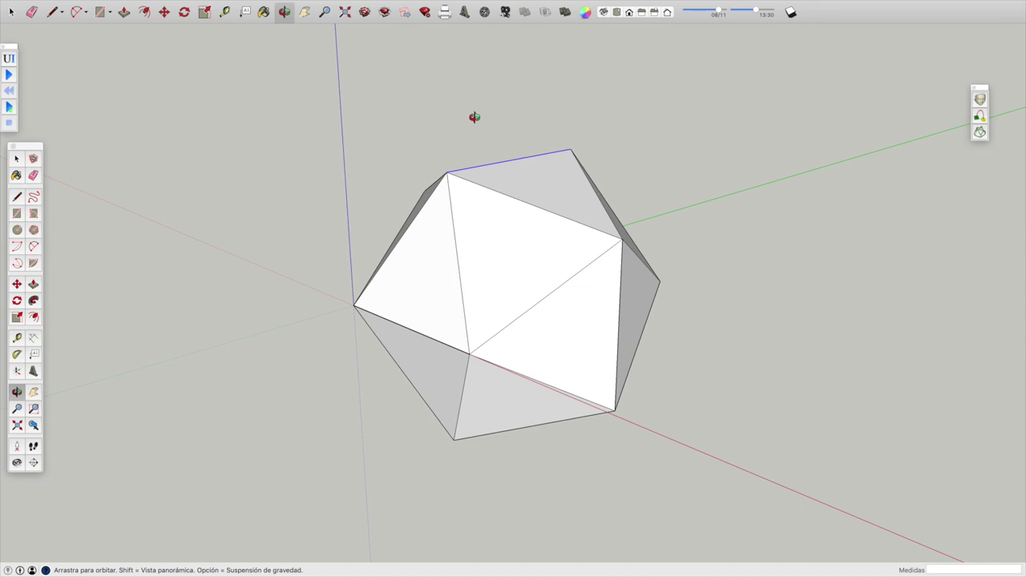
pyautogui.click(305, 15)
pyautogui.moveTo(515, 280); pyautogui.dragTo(461, 238)
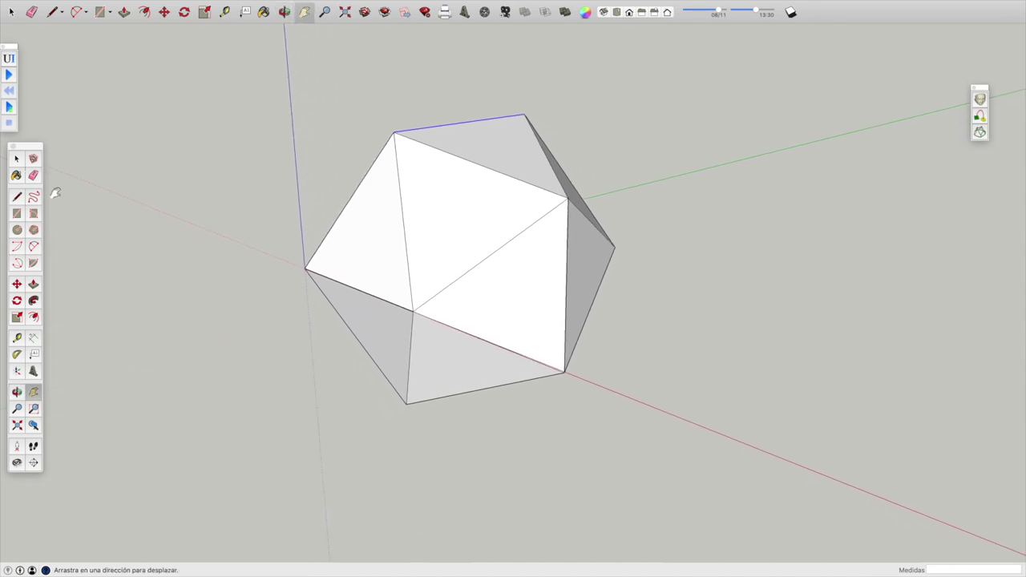
pyautogui.click(15, 159)
pyautogui.moveTo(206, 97); pyautogui.dragTo(781, 524)
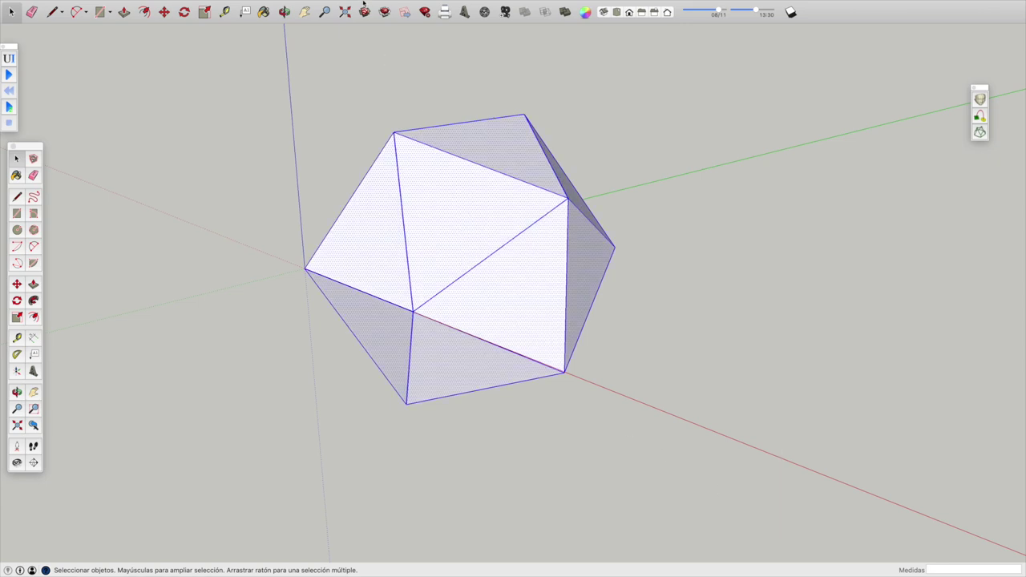
# Run CleanUp³ on the selection, removing one edge, one component and six materials, then deselect.
pyautogui.click(336, 5)
pyautogui.moveTo(345, 17)
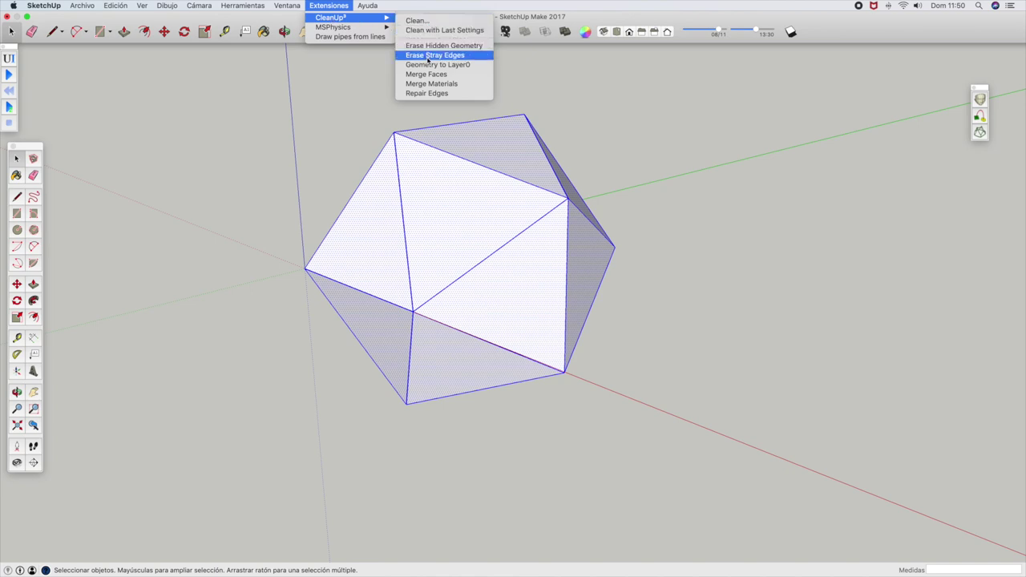
pyautogui.click(428, 48)
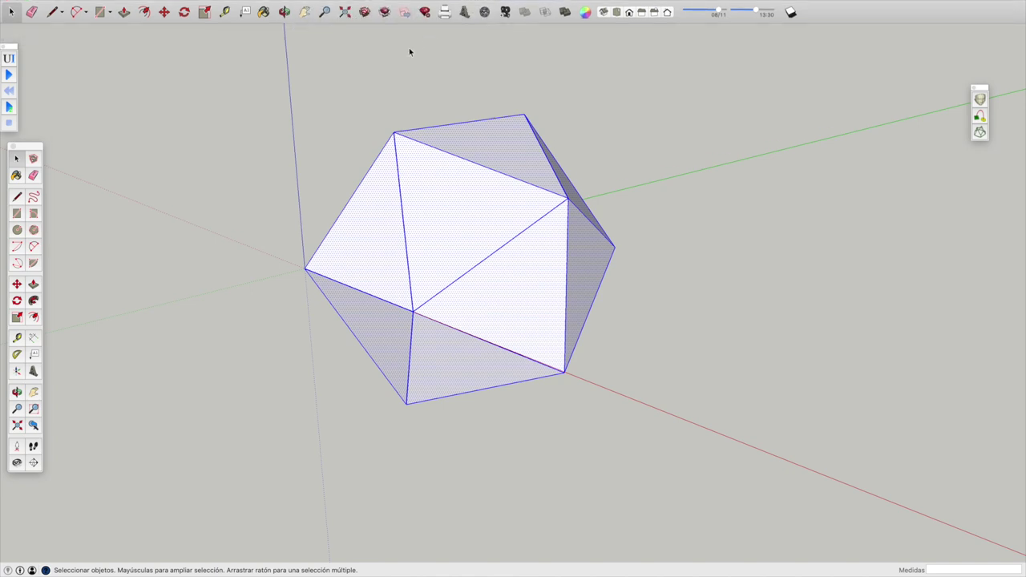
pyautogui.click(314, 5)
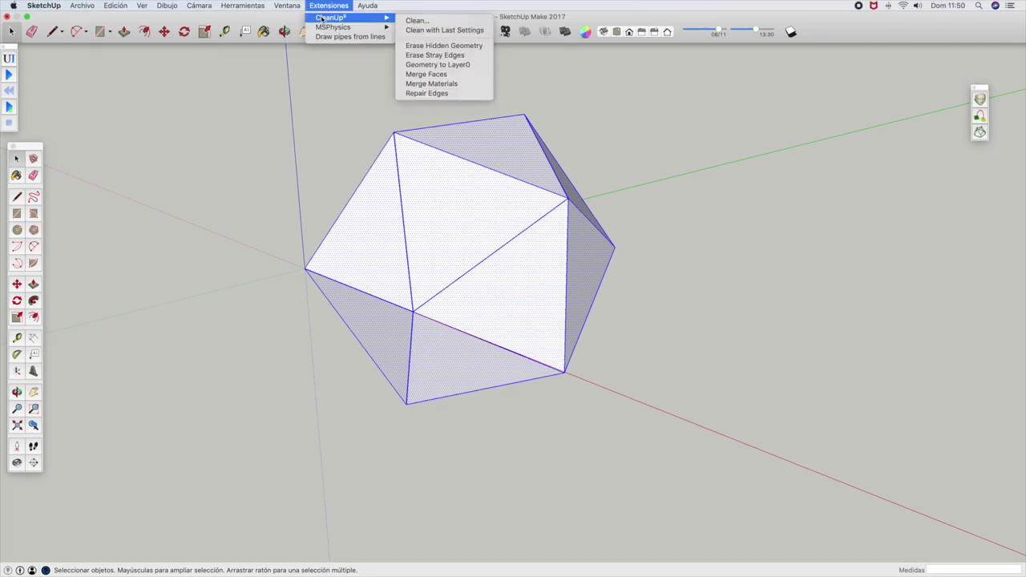
pyautogui.click(416, 22)
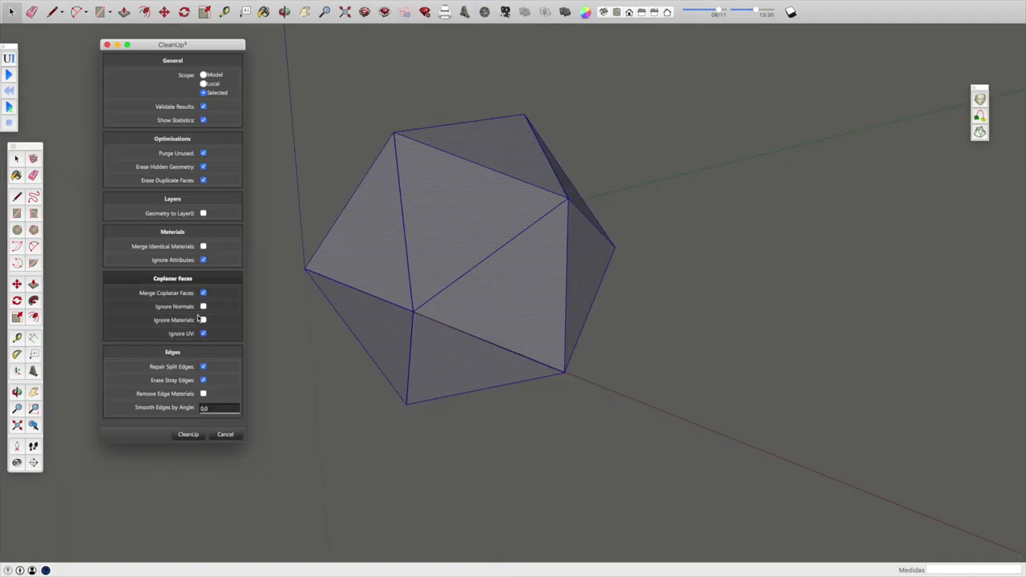
pyautogui.click(187, 434)
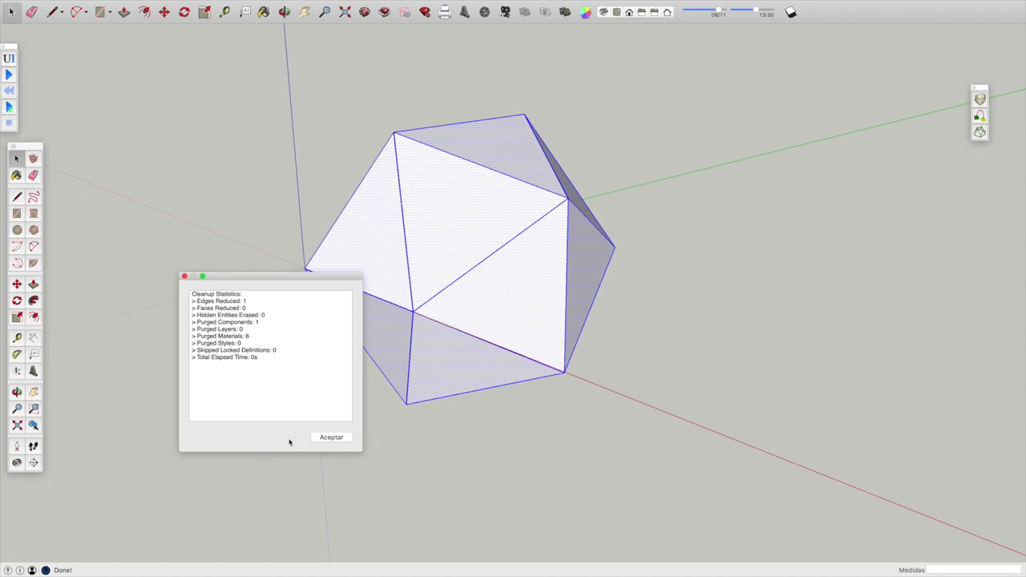
pyautogui.click(331, 438)
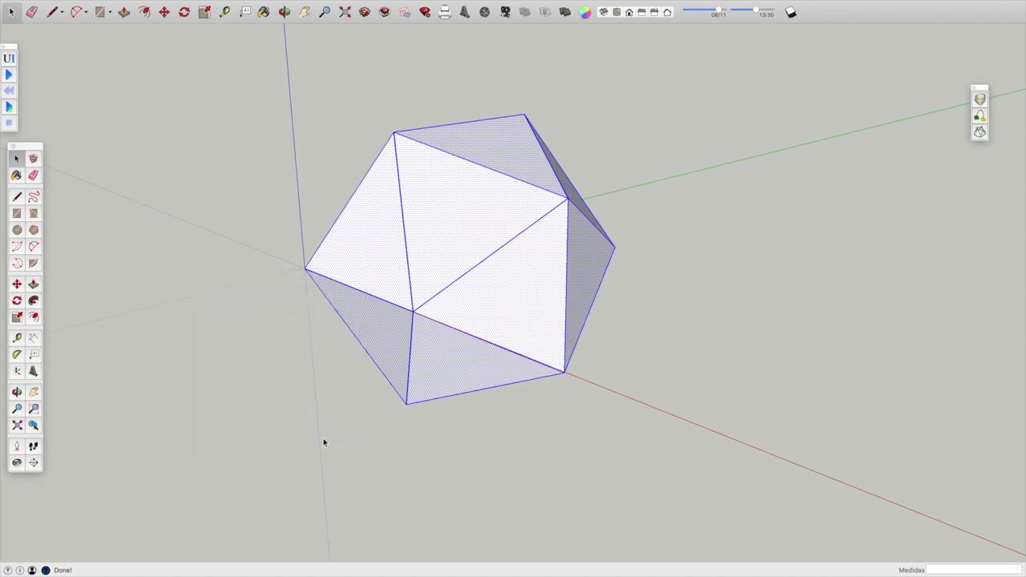
pyautogui.click(121, 251)
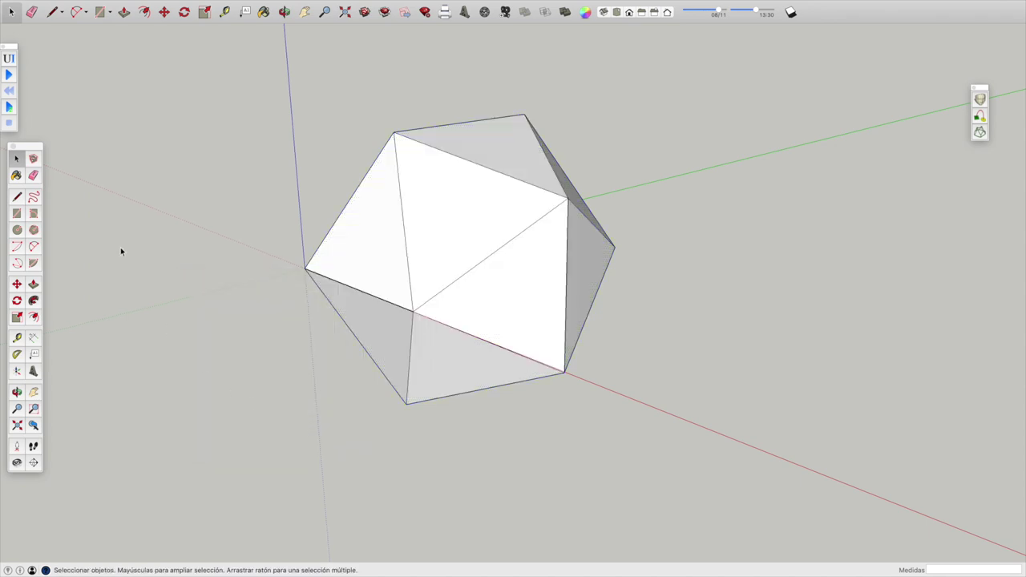